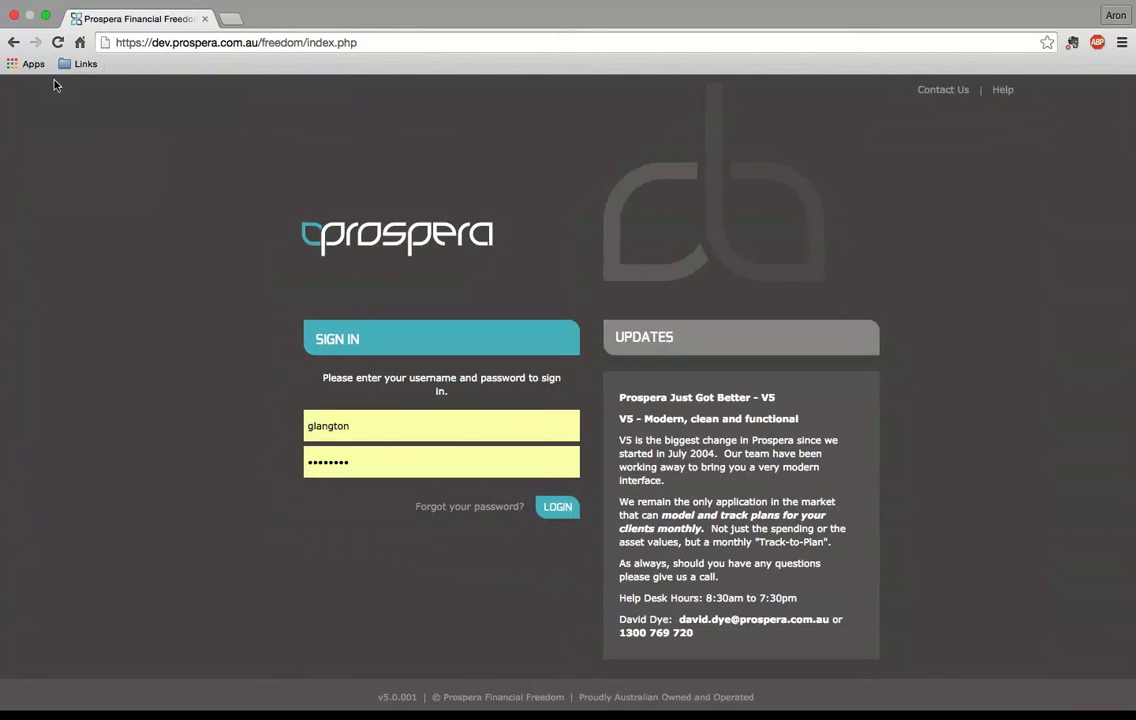
- Sign in with the prefilled credentials and search the client list by a client's first name
{"action": "left_click", "coordinate": [559, 510]}
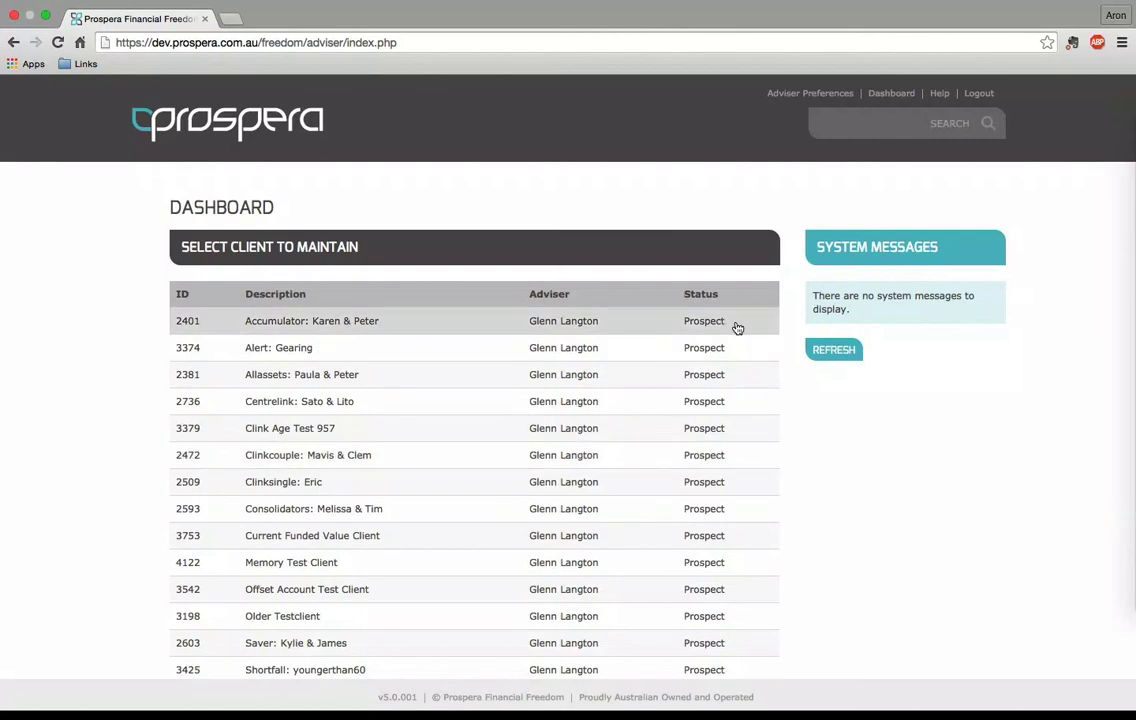
{"action": "left_click", "coordinate": [960, 120]}
{"action": "type", "text": "karen"}
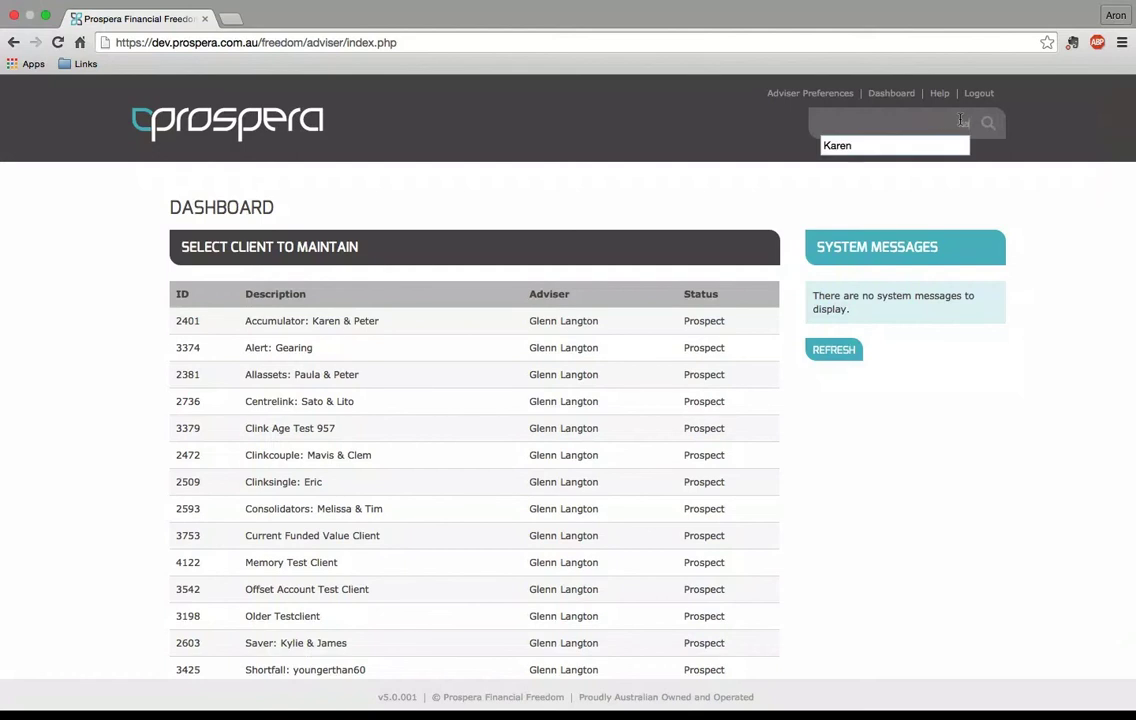
{"action": "key", "text": "Return"}
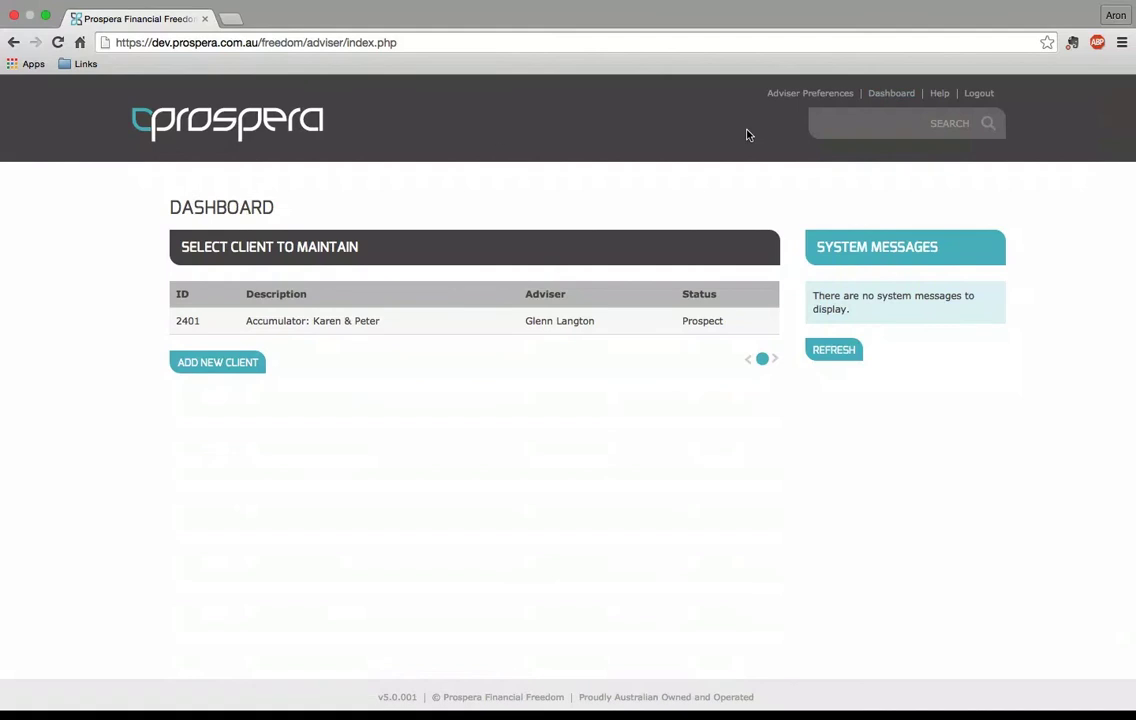
- Return to the full client list and look through both of its pages
{"action": "left_click", "coordinate": [234, 136]}
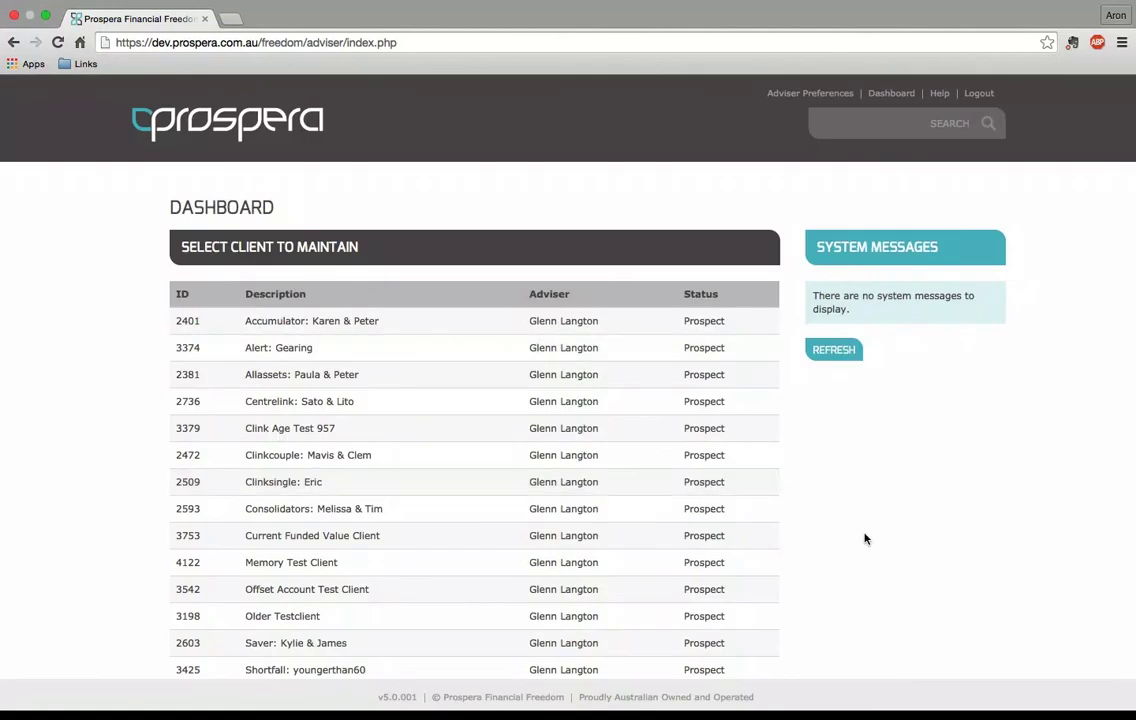
{"action": "scroll", "coordinate": [865, 539], "scroll_direction": "down", "scroll_amount": 2}
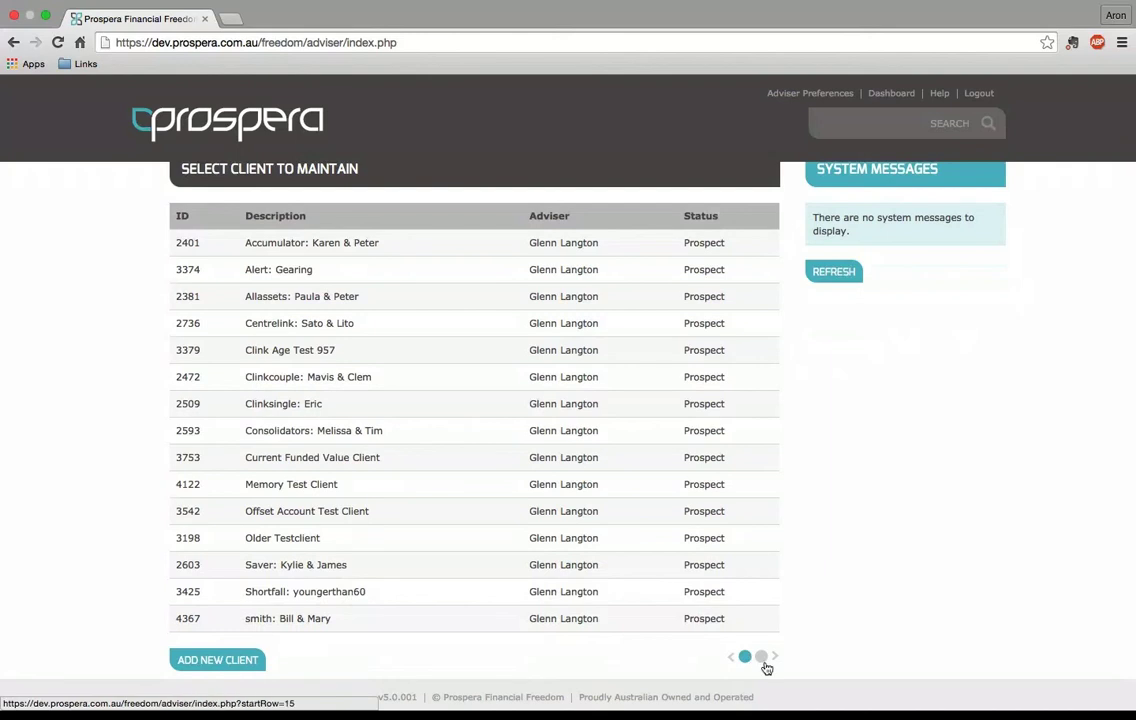
{"action": "left_click", "coordinate": [761, 658]}
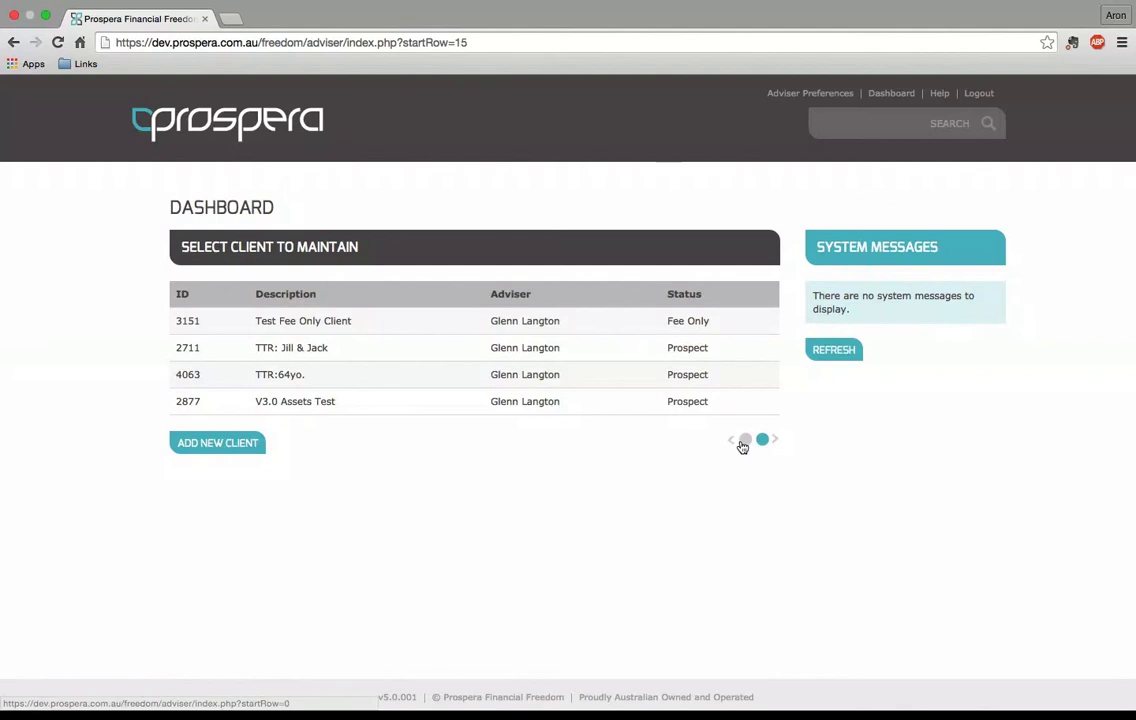
{"action": "left_click", "coordinate": [743, 442]}
{"action": "scroll", "coordinate": [815, 547], "scroll_direction": "down", "scroll_amount": 2}
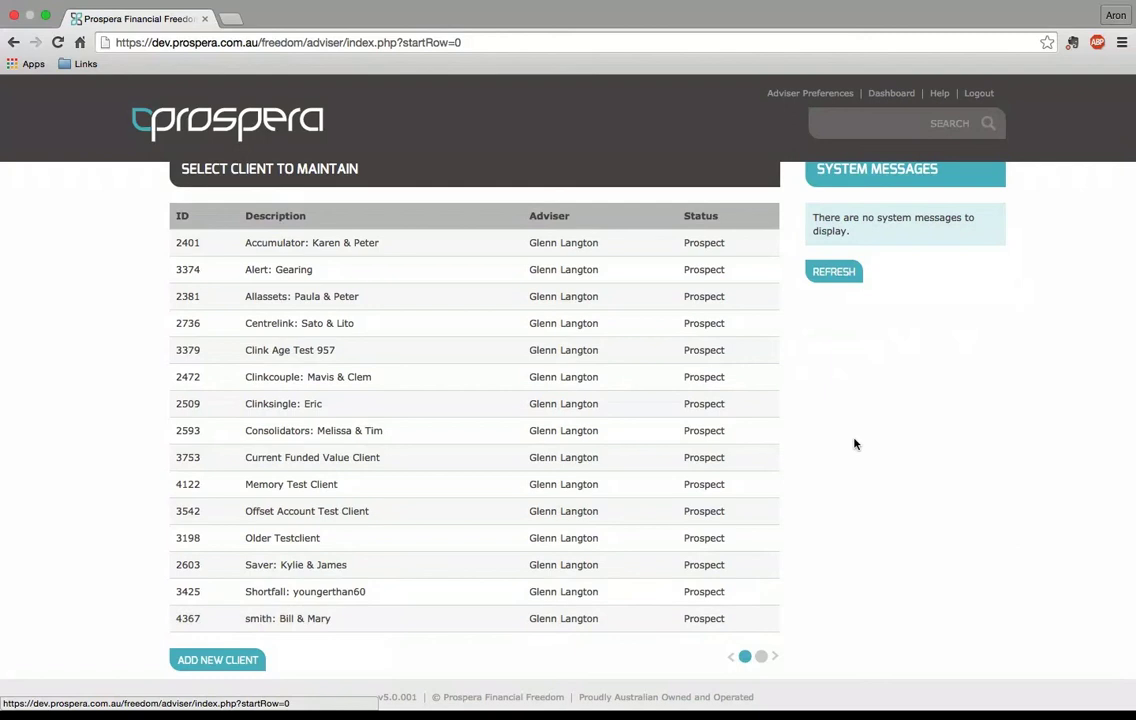
{"action": "scroll", "coordinate": [855, 444], "scroll_direction": "up", "scroll_amount": 2}
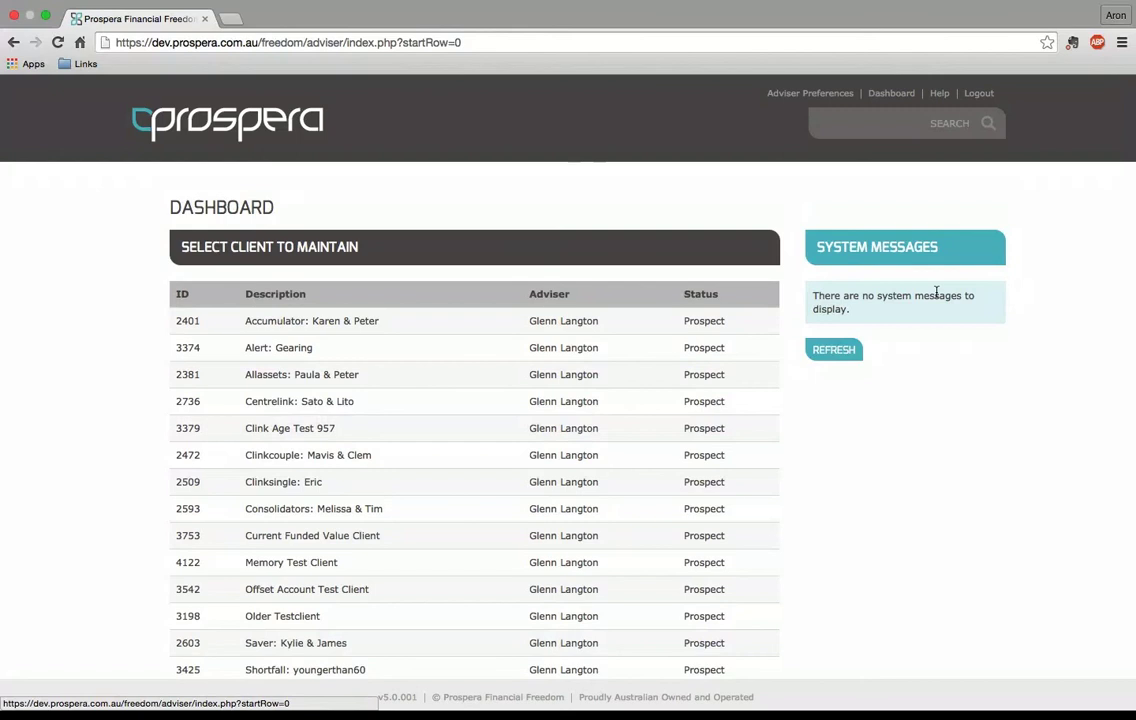
- Open the Accumulator couple's client record, view both members' details and return to the client details
{"action": "left_click", "coordinate": [375, 326]}
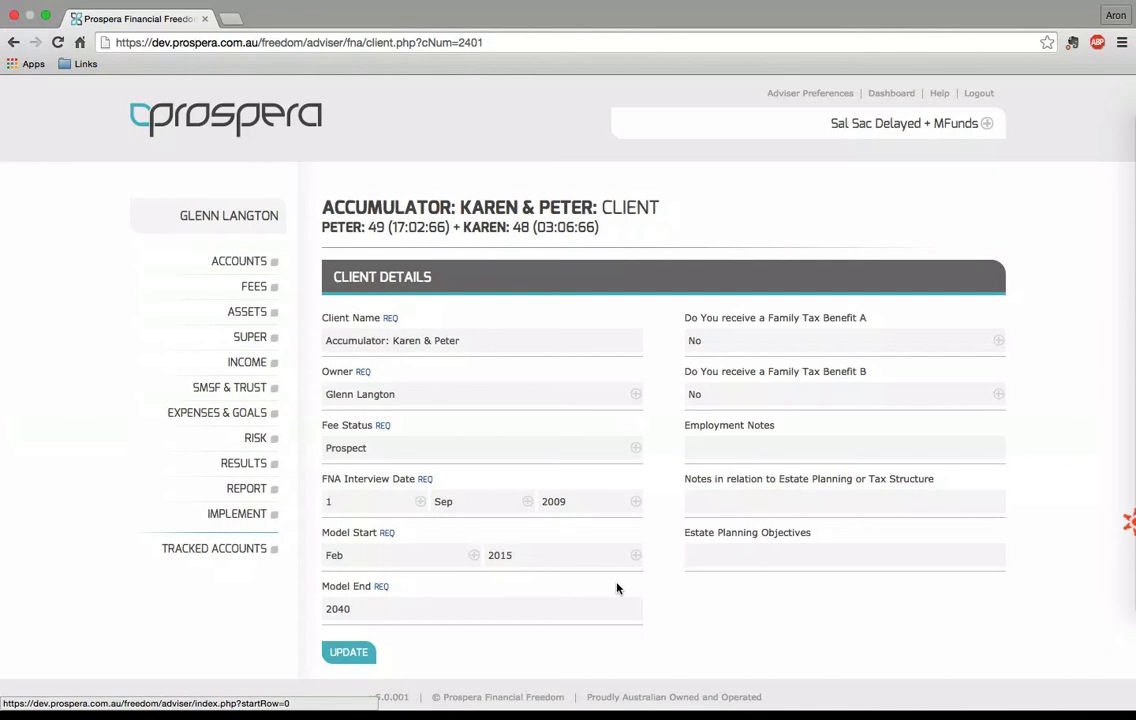
{"action": "left_click", "coordinate": [556, 209]}
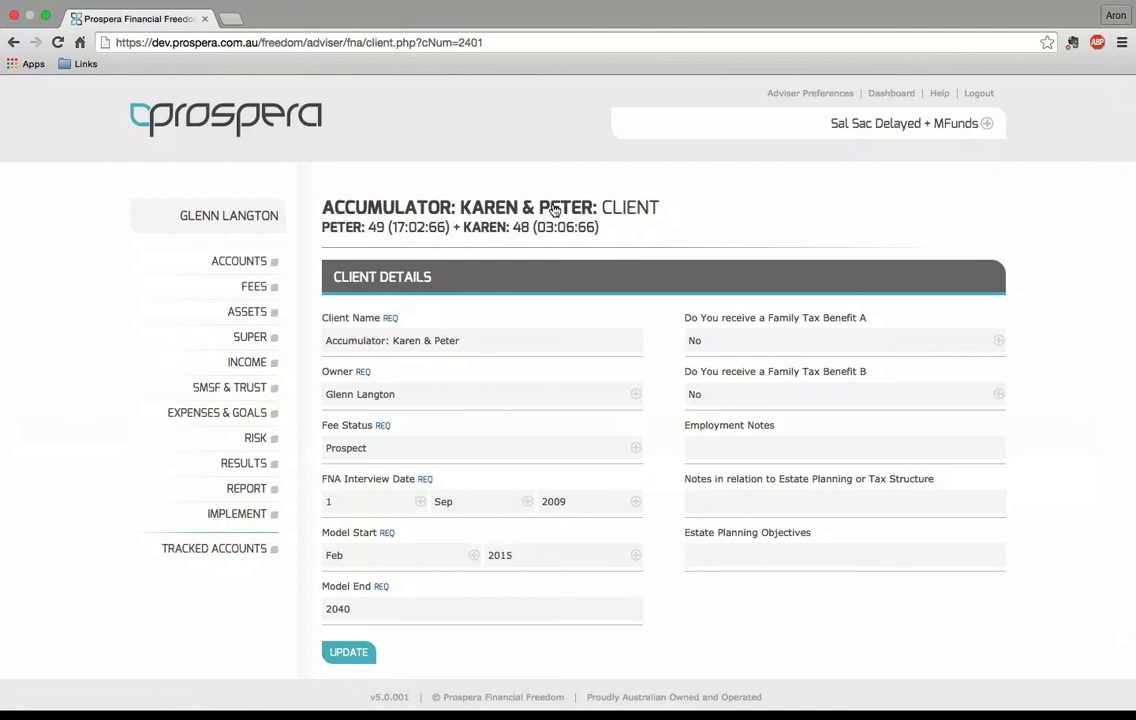
{"action": "left_click", "coordinate": [342, 229]}
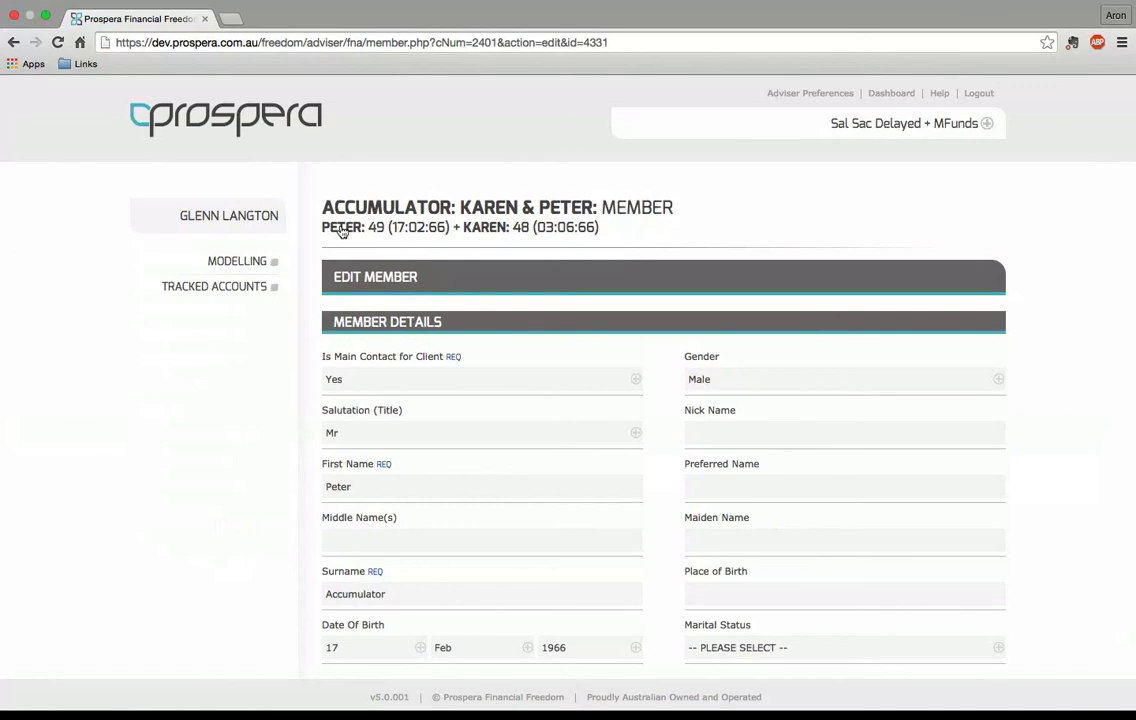
{"action": "scroll", "coordinate": [1047, 413], "scroll_direction": "down", "scroll_amount": 5}
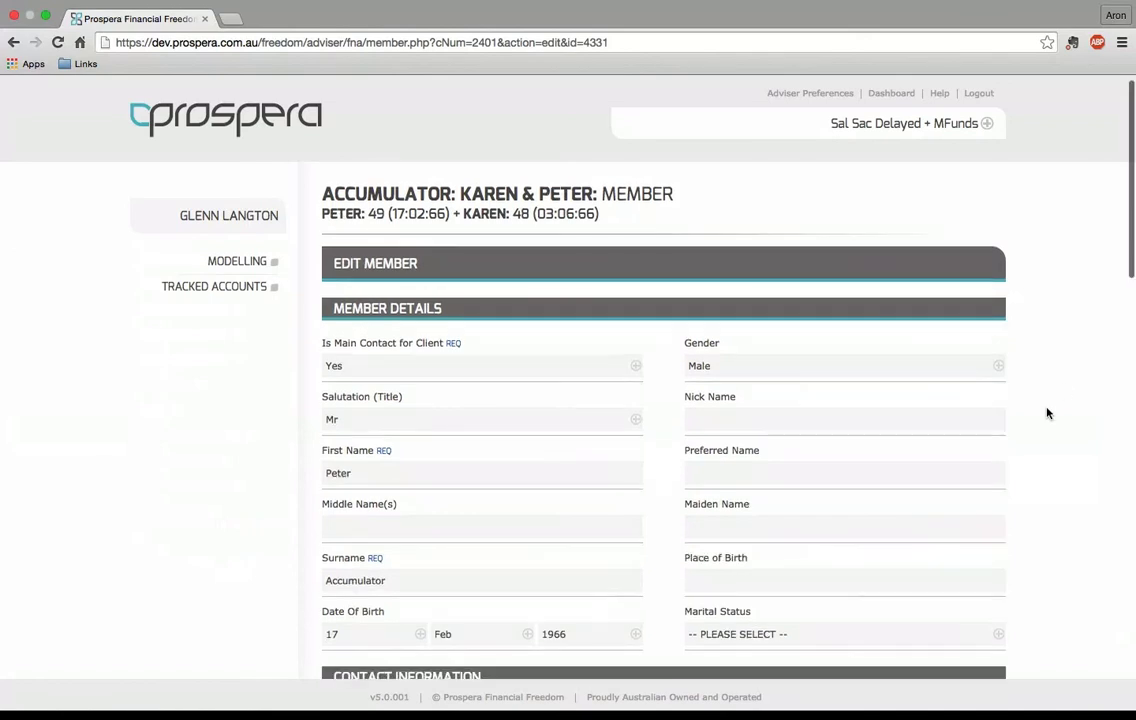
{"action": "scroll", "coordinate": [1047, 413], "scroll_direction": "down", "scroll_amount": 9}
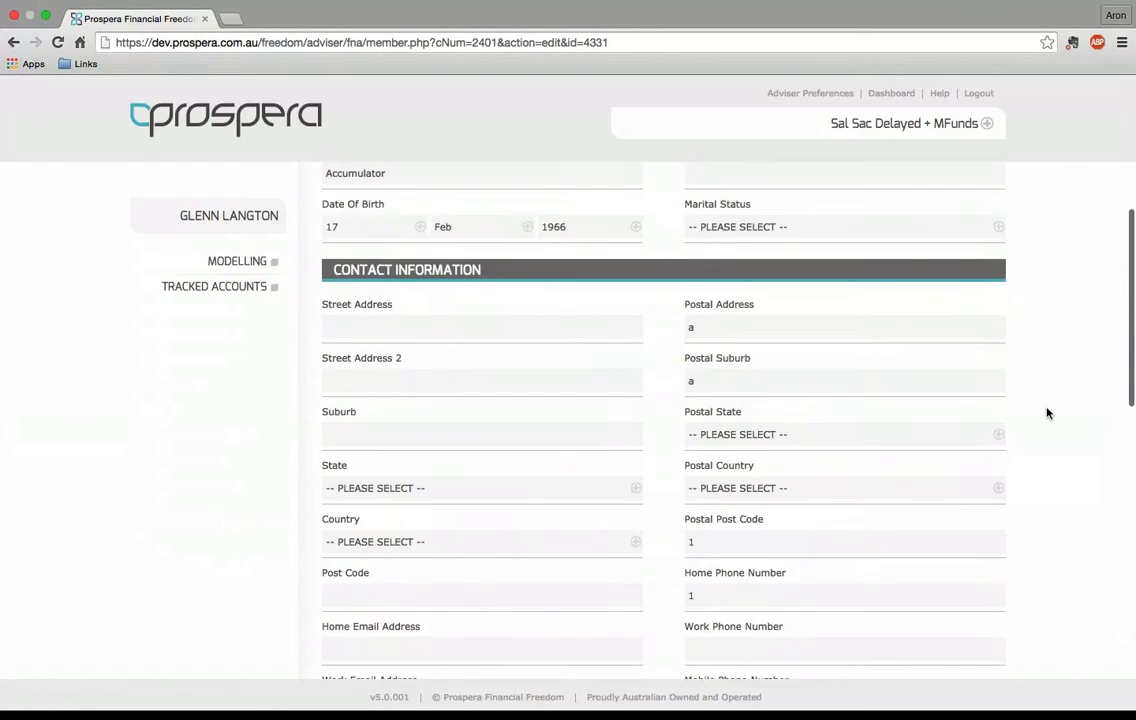
{"action": "scroll", "coordinate": [1047, 413], "scroll_direction": "up", "scroll_amount": 14}
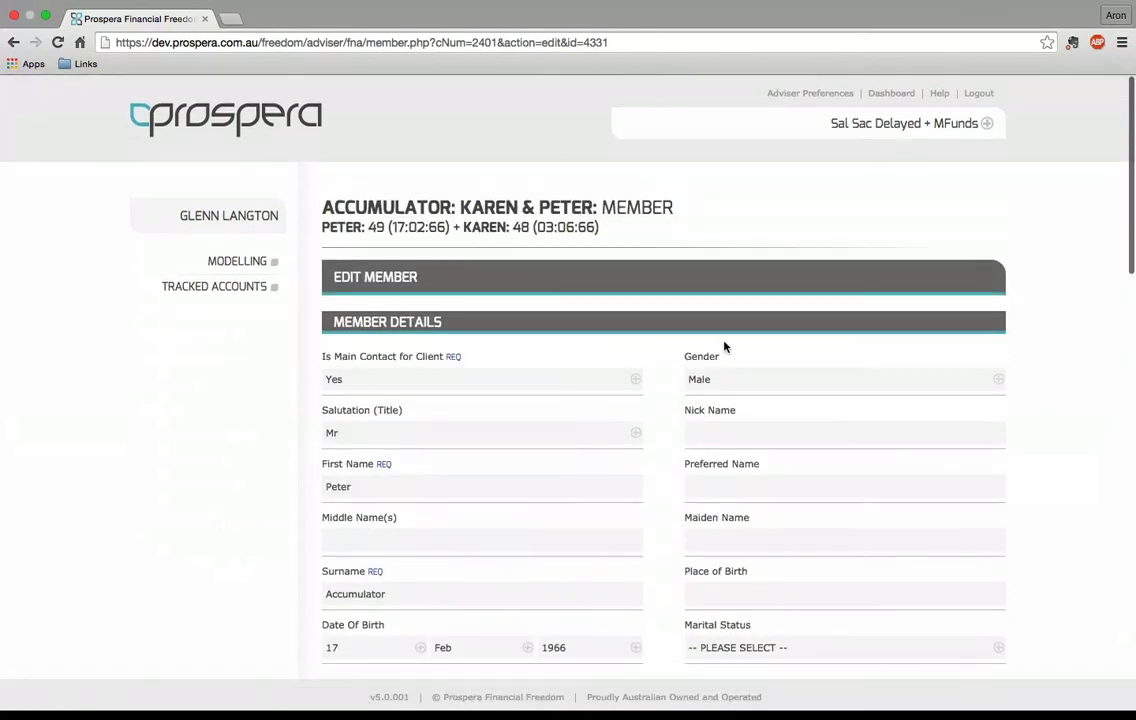
{"action": "left_click", "coordinate": [487, 231]}
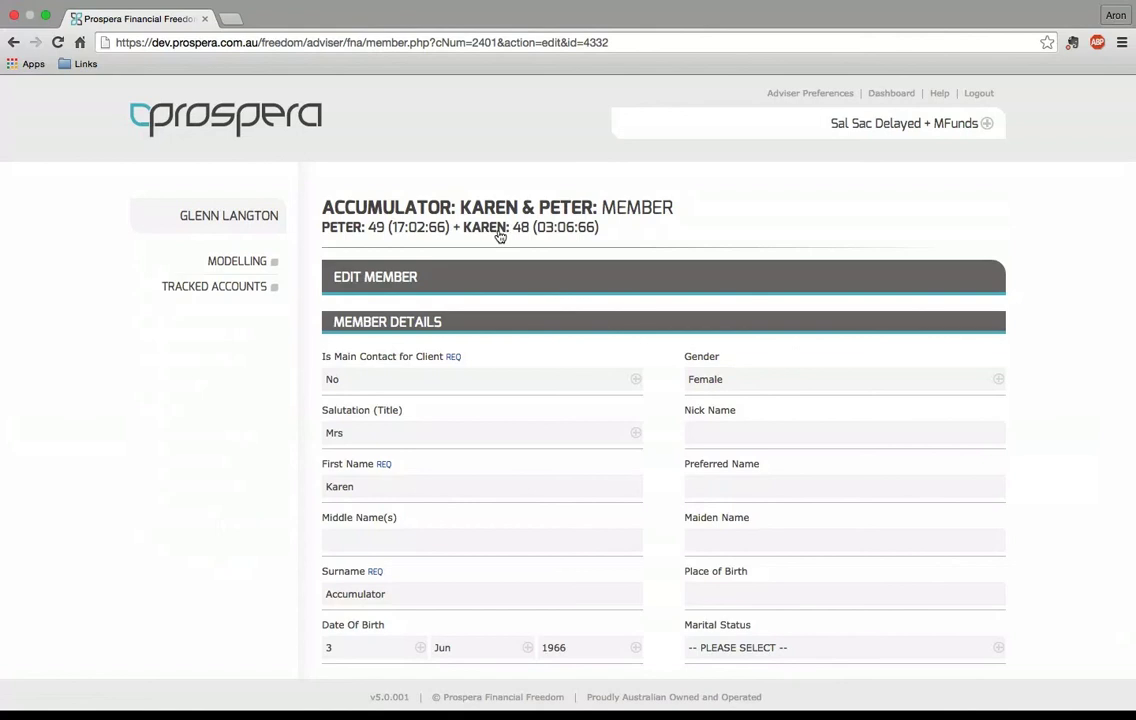
{"action": "left_click", "coordinate": [468, 208]}
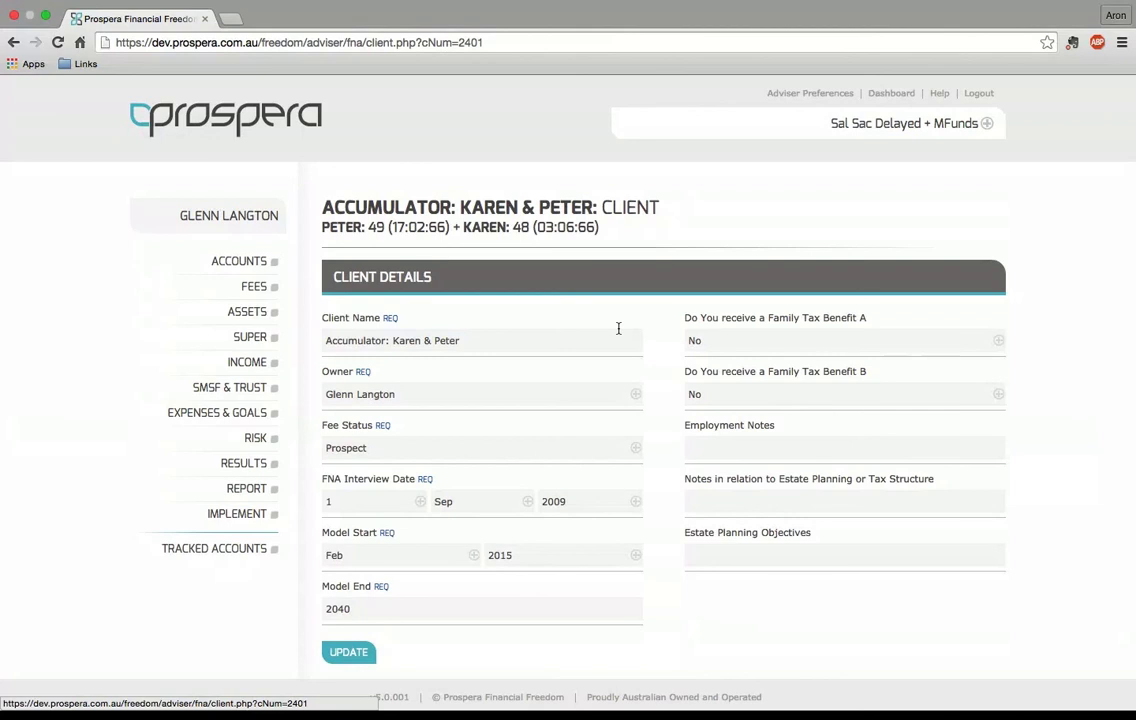
- Open the client's accounts page and look over the existing accounts
{"action": "left_click", "coordinate": [230, 262]}
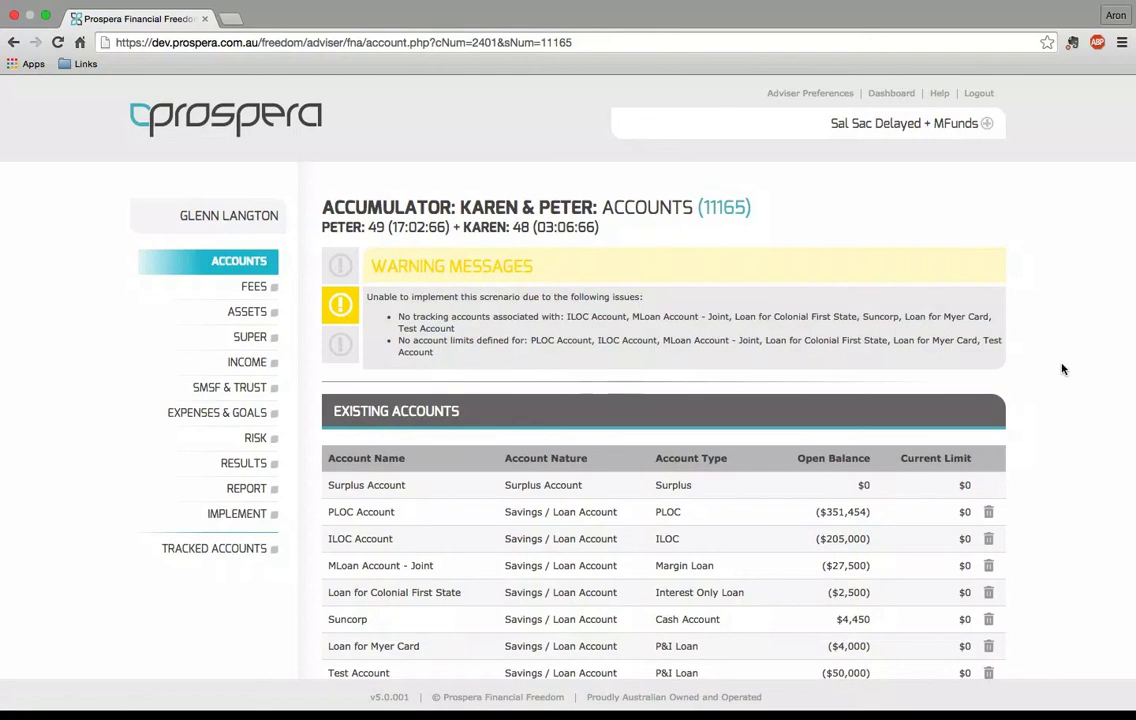
{"action": "scroll", "coordinate": [1064, 370], "scroll_direction": "down", "scroll_amount": 2}
{"action": "scroll", "coordinate": [1064, 370], "scroll_direction": "up", "scroll_amount": 2}
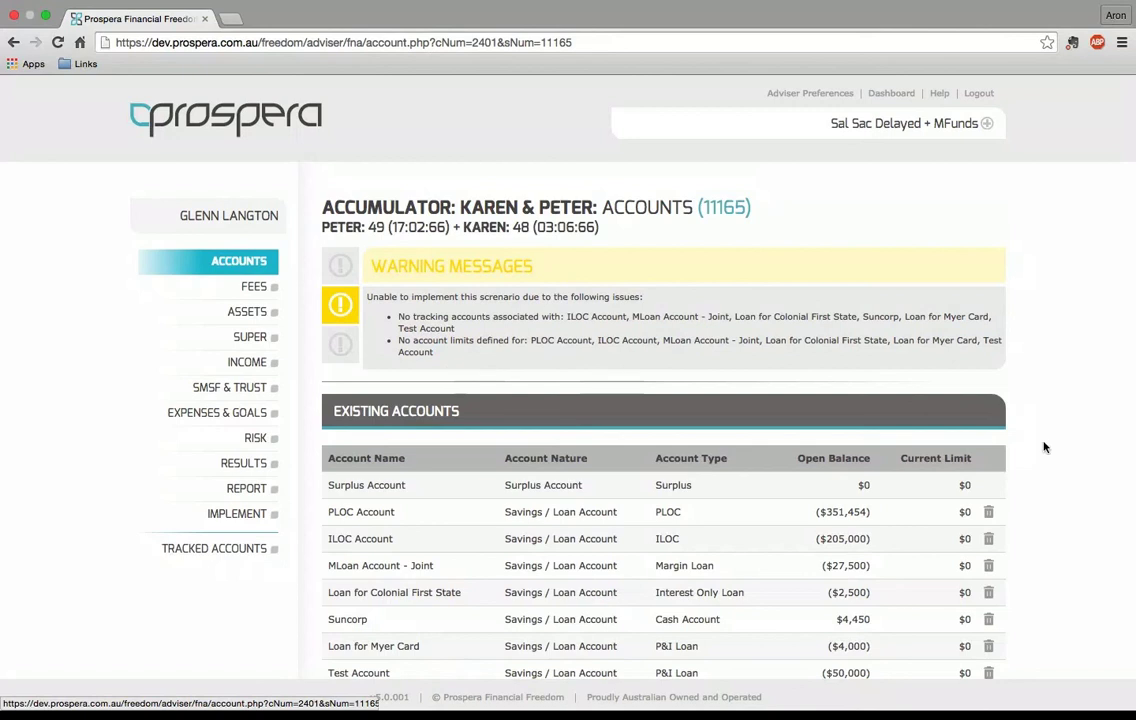
{"action": "mouse_move", "coordinate": [1128, 472]}
{"action": "left_click", "coordinate": [1116, 530]}
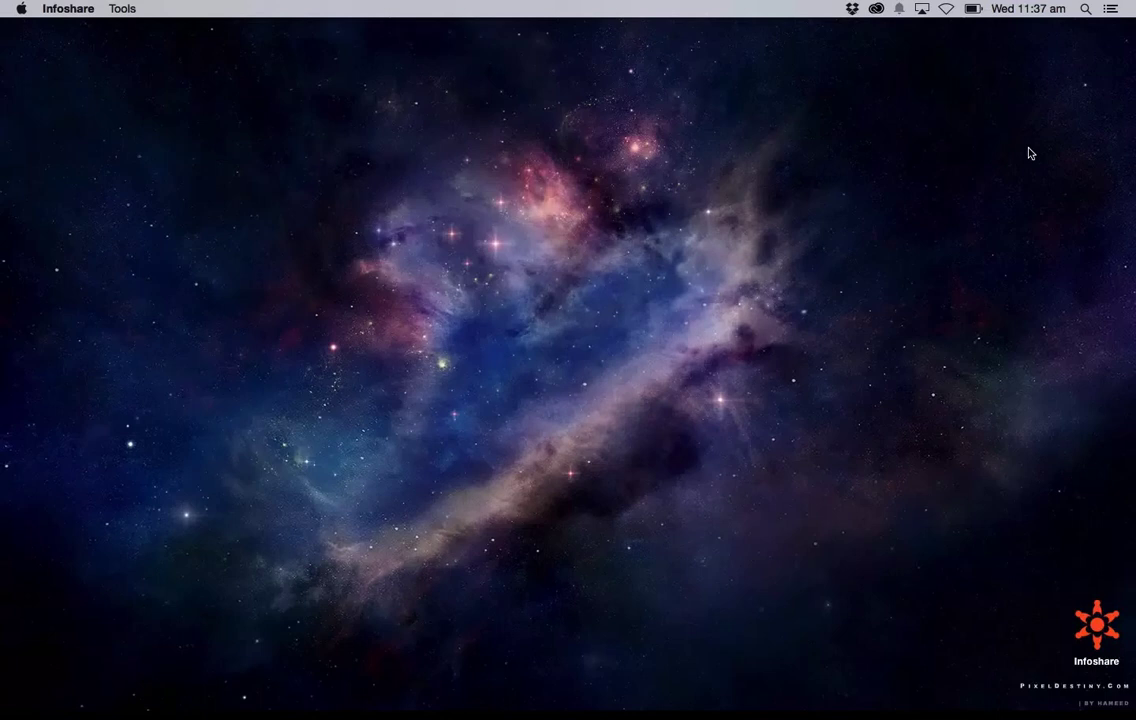
{"action": "mouse_move", "coordinate": [1132, 331]}
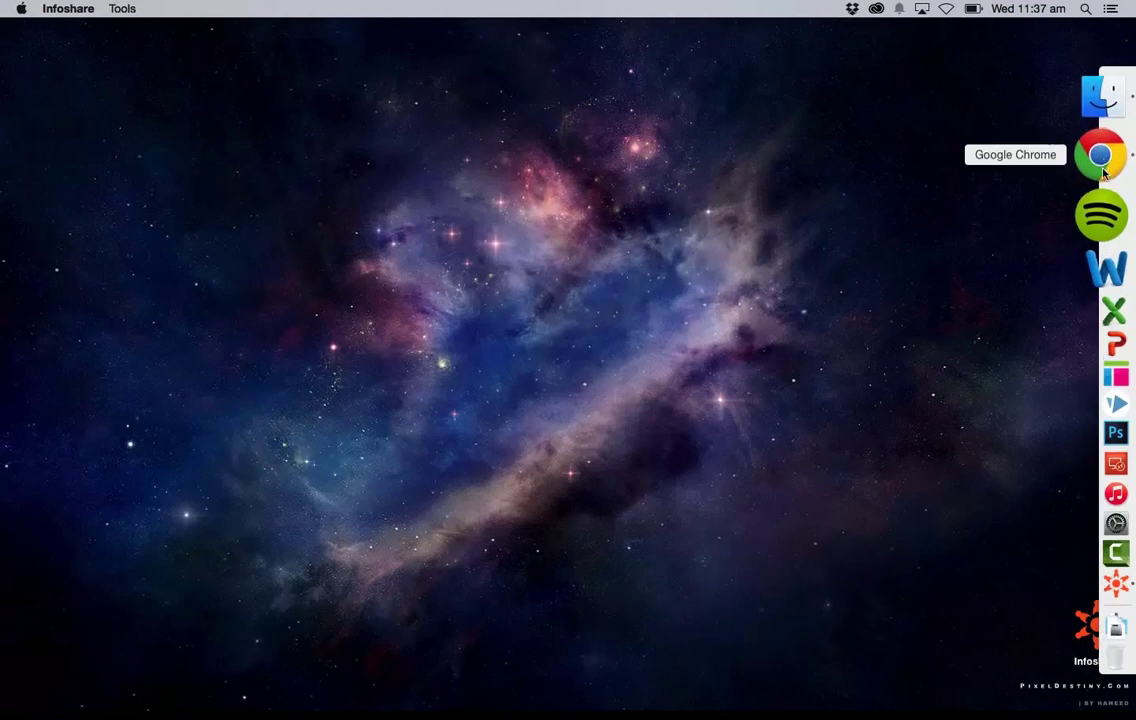
{"action": "left_click", "coordinate": [1104, 172]}
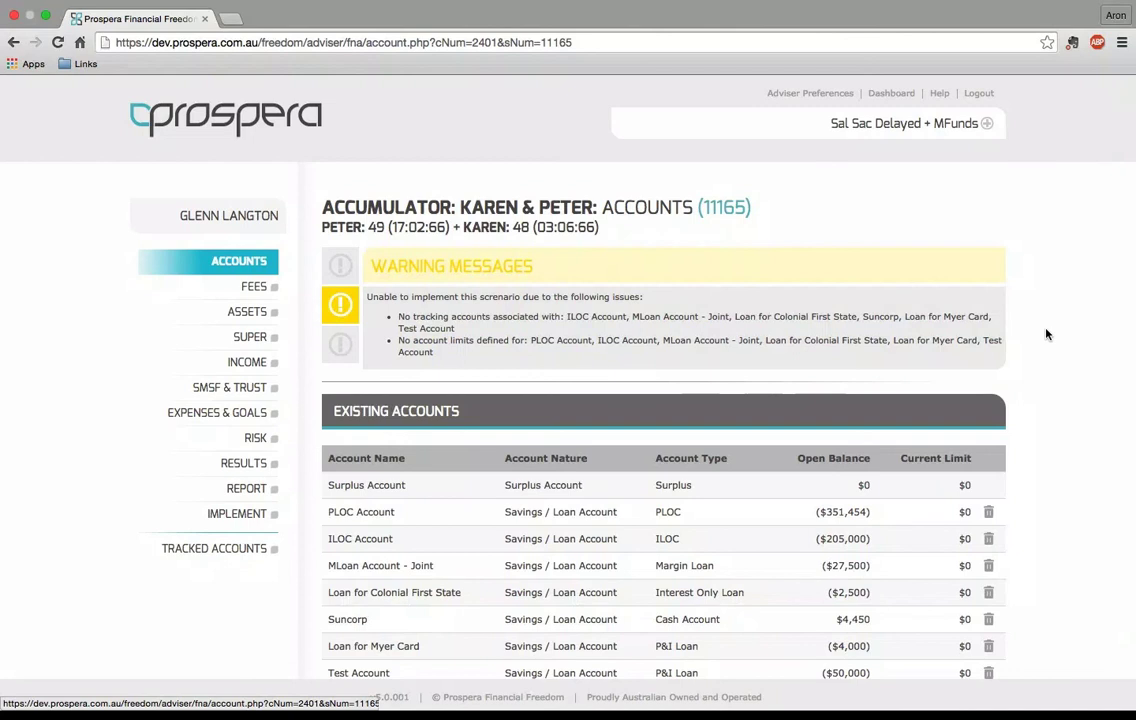
- Review the client's existing accounts and the conditional transfers between them
{"action": "scroll", "coordinate": [1047, 334], "scroll_direction": "down", "scroll_amount": 4}
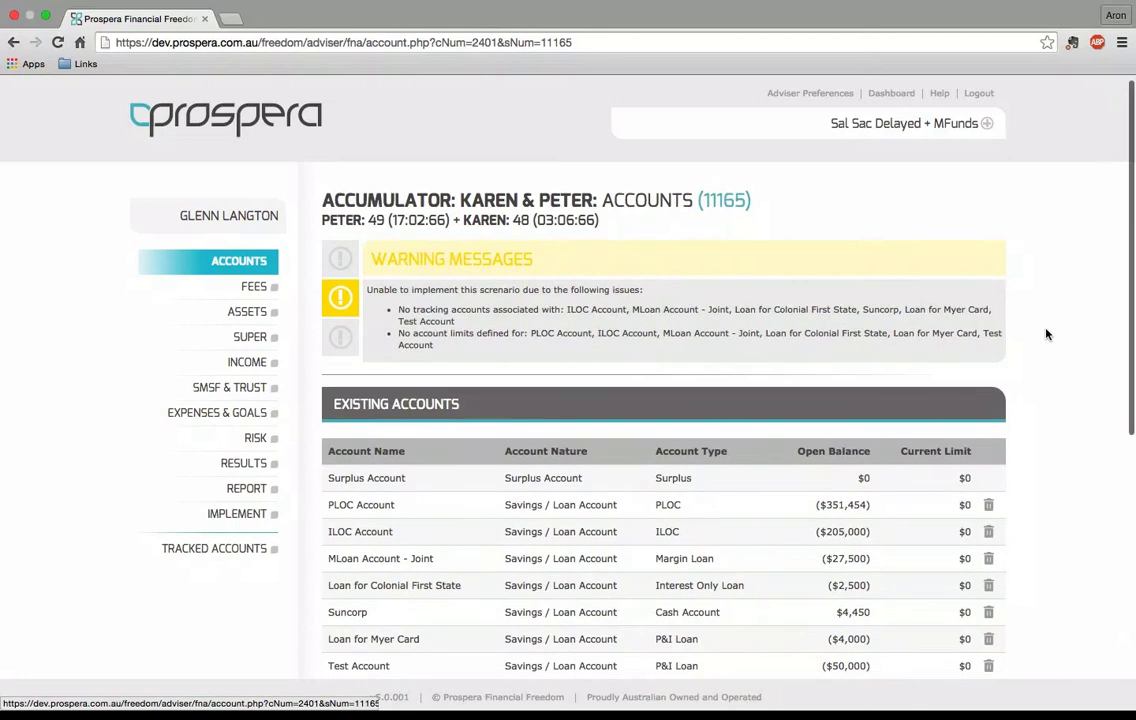
{"action": "scroll", "coordinate": [1047, 334], "scroll_direction": "down", "scroll_amount": 1}
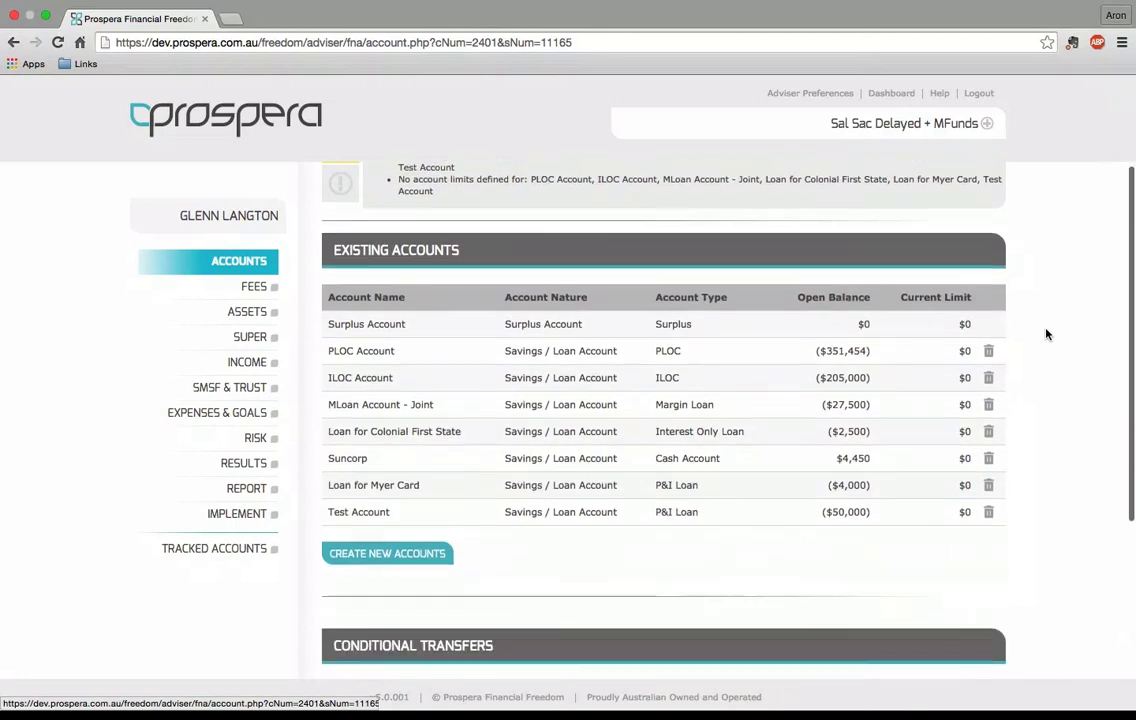
{"action": "scroll", "coordinate": [1047, 334], "scroll_direction": "down", "scroll_amount": 1}
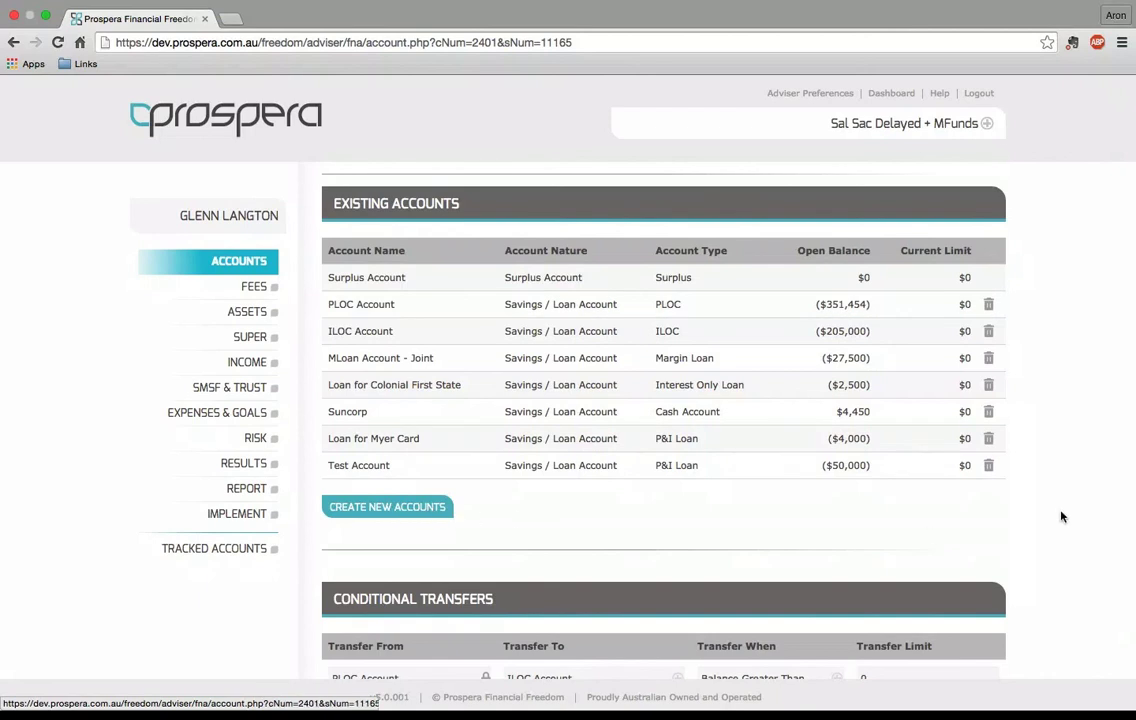
{"action": "scroll", "coordinate": [1062, 516], "scroll_direction": "down", "scroll_amount": 5}
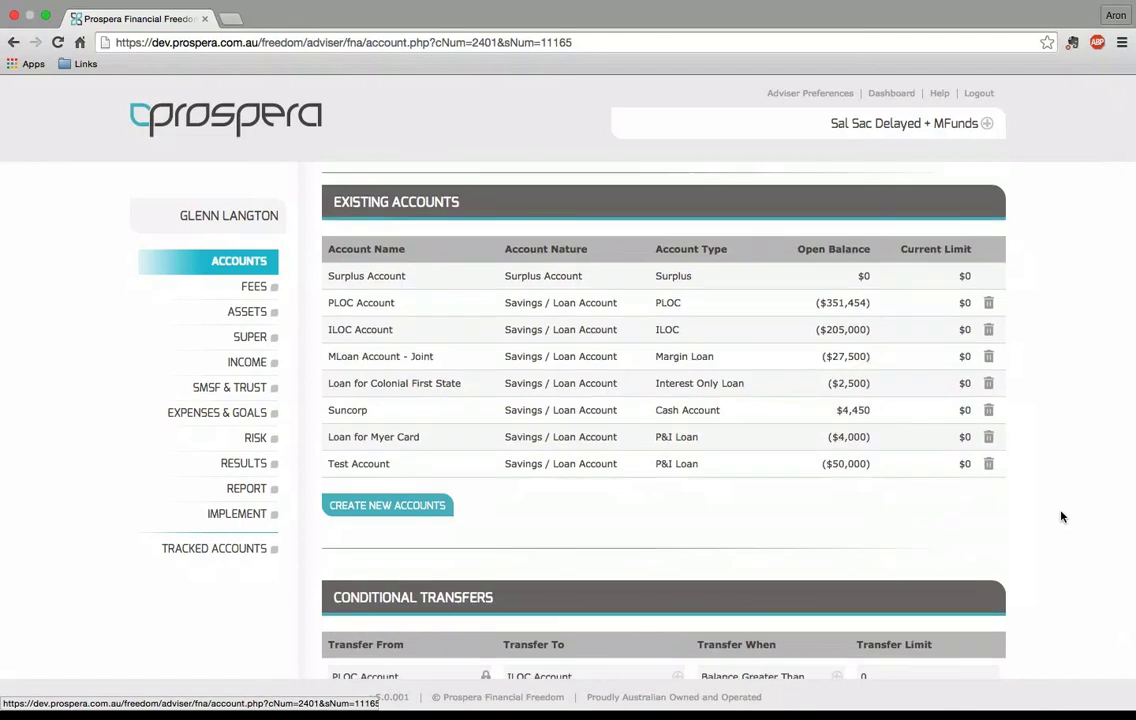
{"action": "scroll", "coordinate": [1062, 516], "scroll_direction": "down", "scroll_amount": 2}
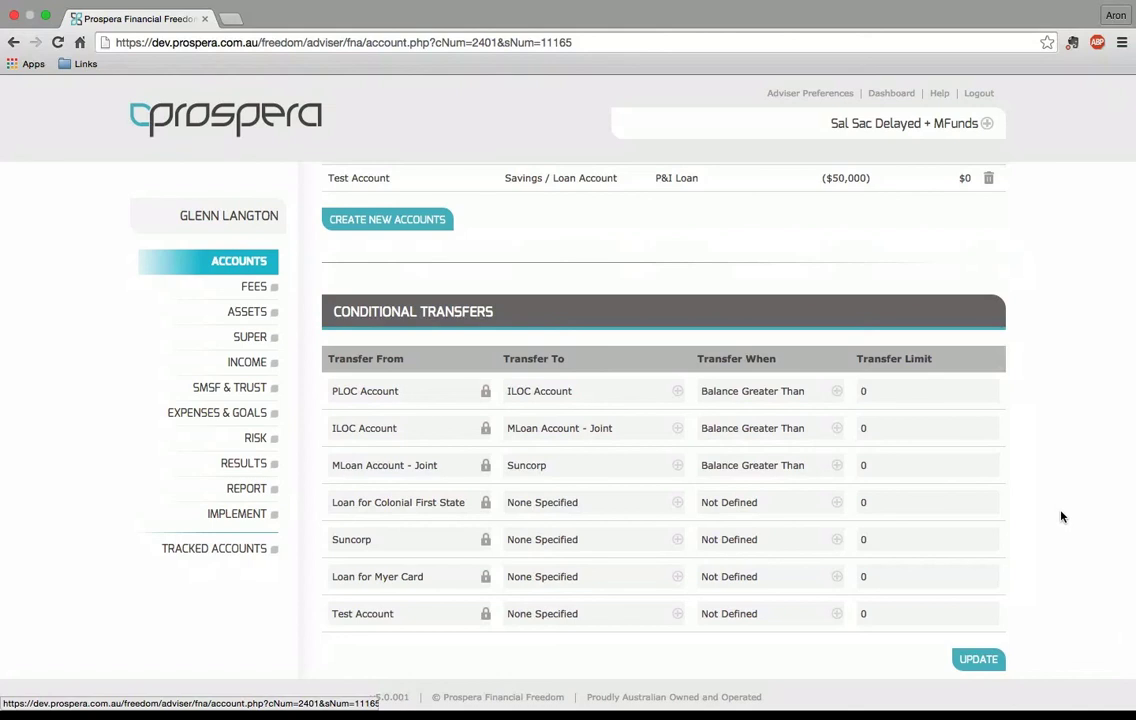
{"action": "scroll", "coordinate": [1062, 516], "scroll_direction": "up", "scroll_amount": 5}
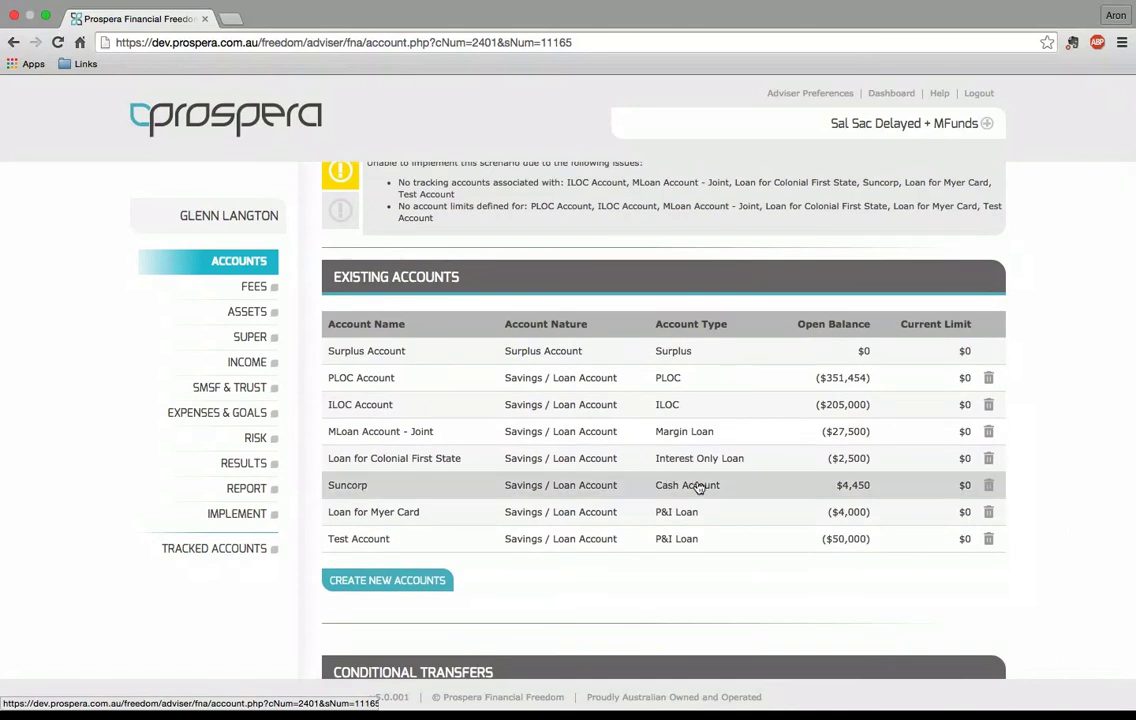
- Open the PLOC Account and review its account details, credit limits and nominated transfers
{"action": "left_click", "coordinate": [425, 384]}
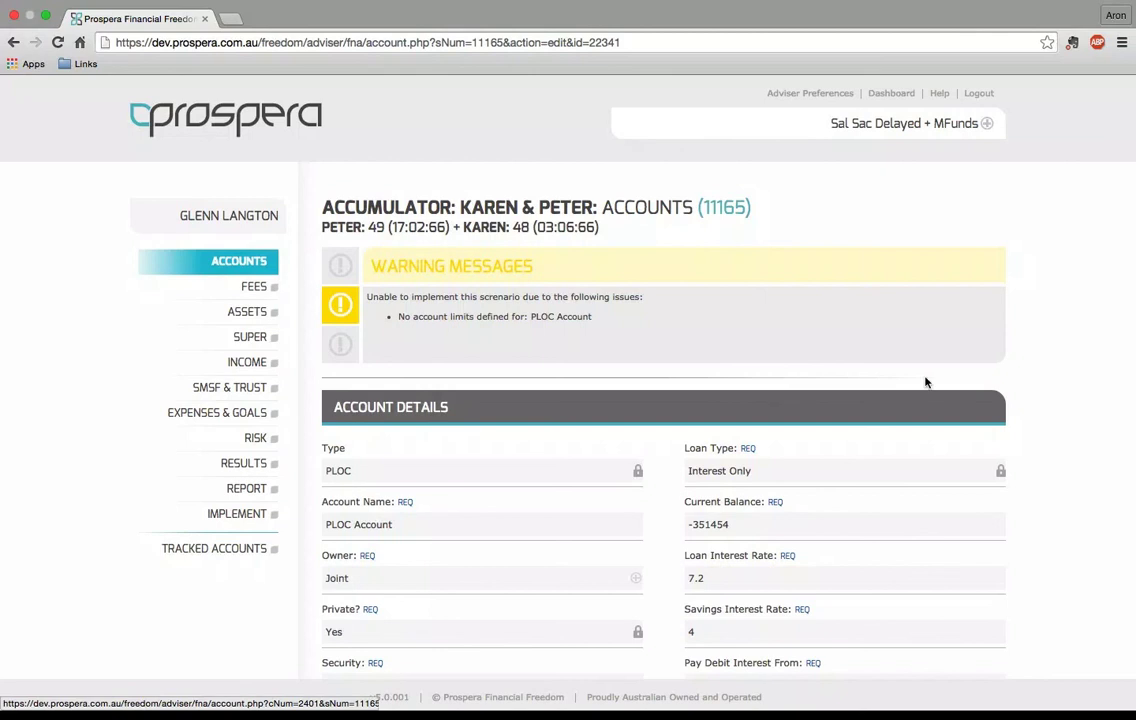
{"action": "scroll", "coordinate": [1051, 433], "scroll_direction": "down", "scroll_amount": 1}
{"action": "scroll", "coordinate": [1051, 433], "scroll_direction": "down", "scroll_amount": 5}
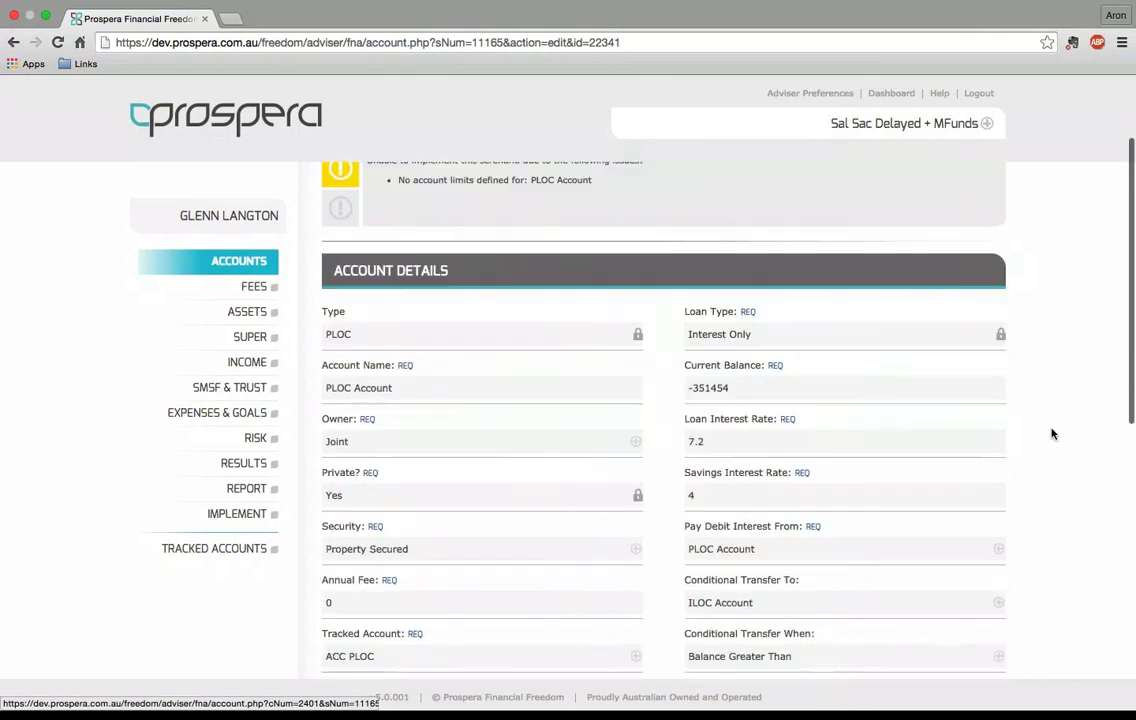
{"action": "scroll", "coordinate": [1051, 433], "scroll_direction": "up", "scroll_amount": 1}
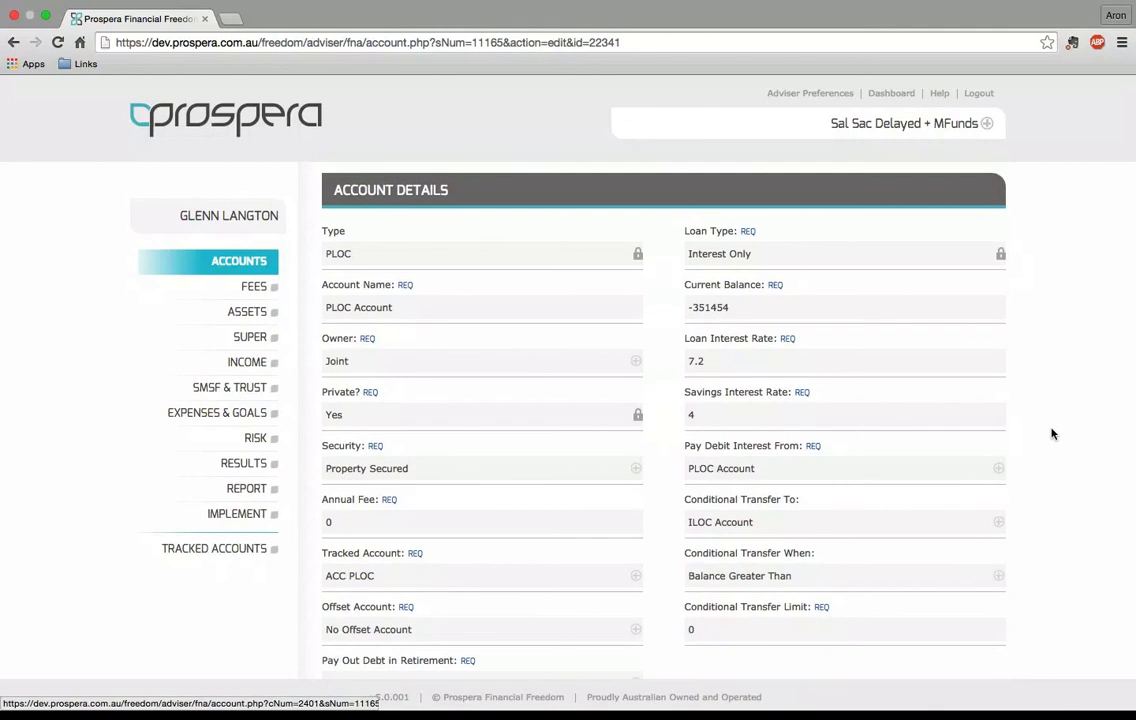
{"action": "scroll", "coordinate": [1051, 433], "scroll_direction": "down", "scroll_amount": 3}
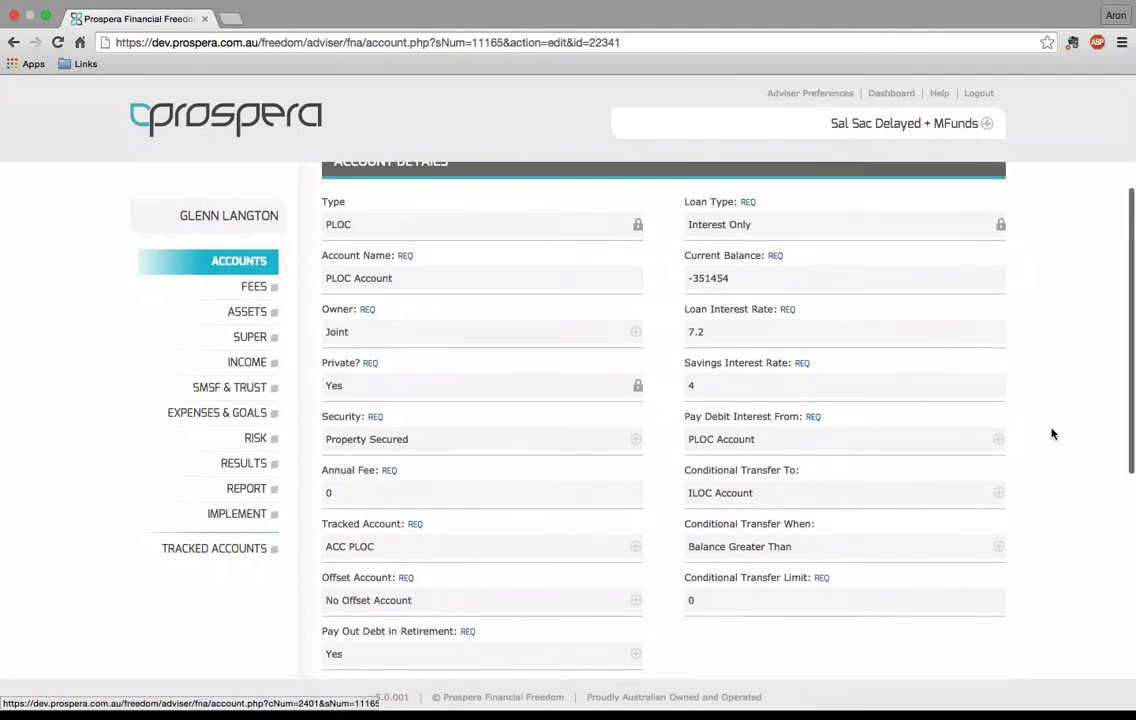
{"action": "scroll", "coordinate": [1051, 433], "scroll_direction": "down", "scroll_amount": 8}
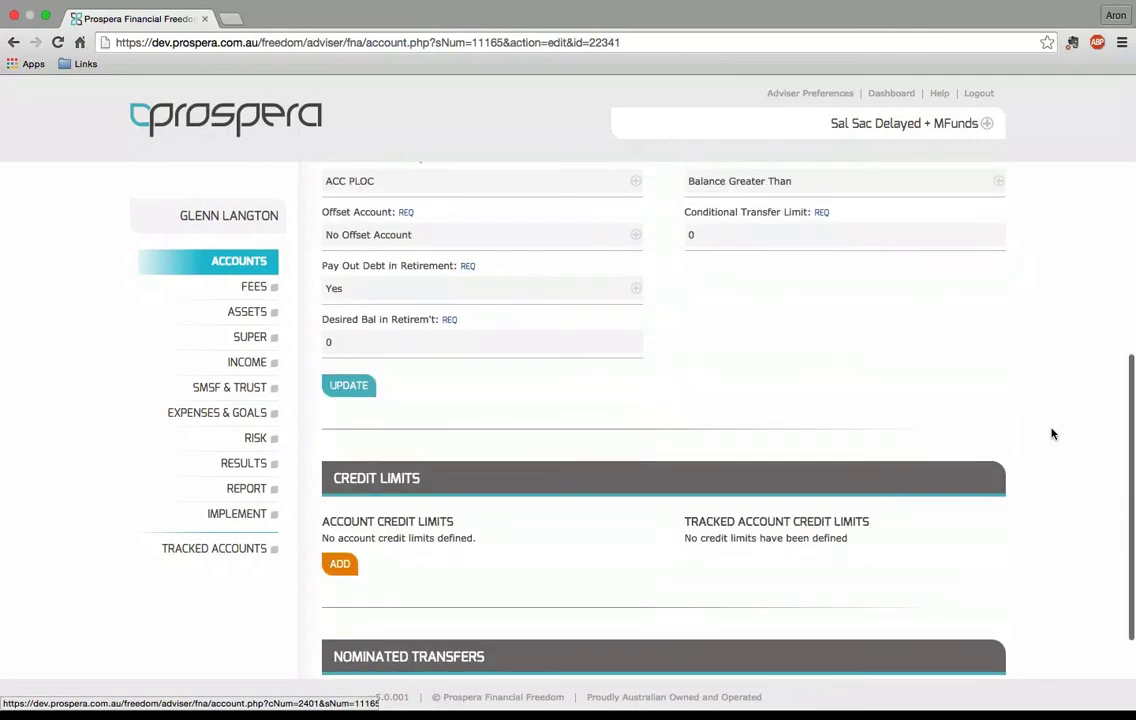
{"action": "scroll", "coordinate": [1051, 433], "scroll_direction": "down", "scroll_amount": 2}
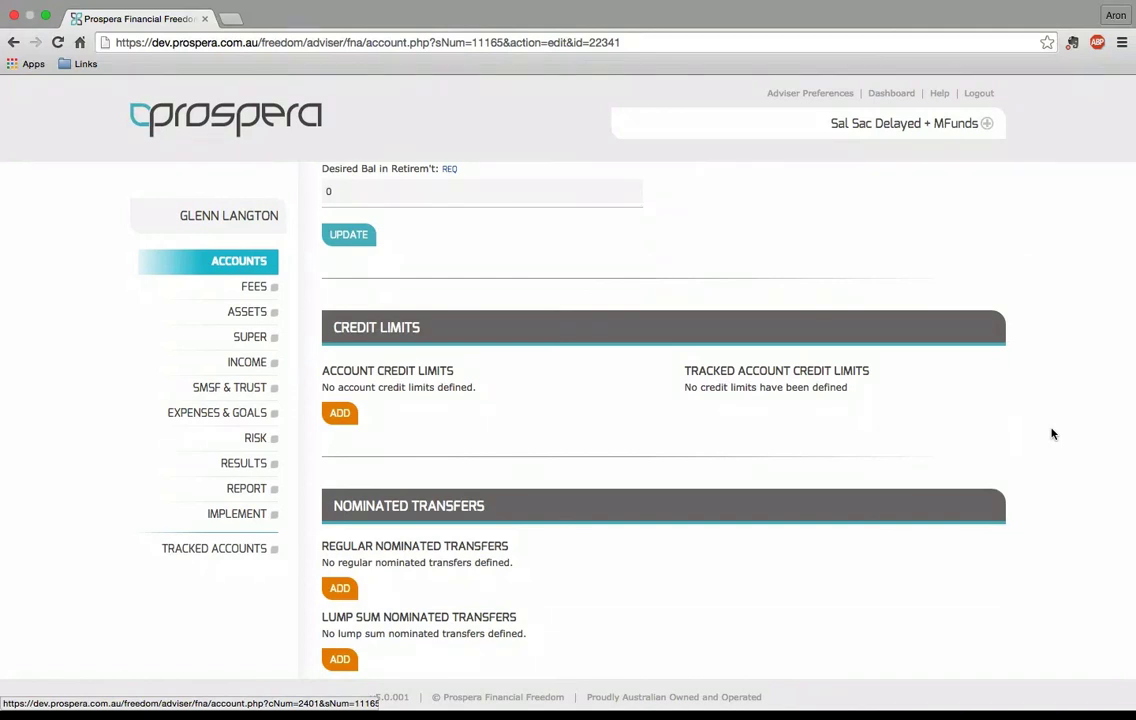
{"action": "scroll", "coordinate": [1052, 434], "scroll_direction": "up", "scroll_amount": 5}
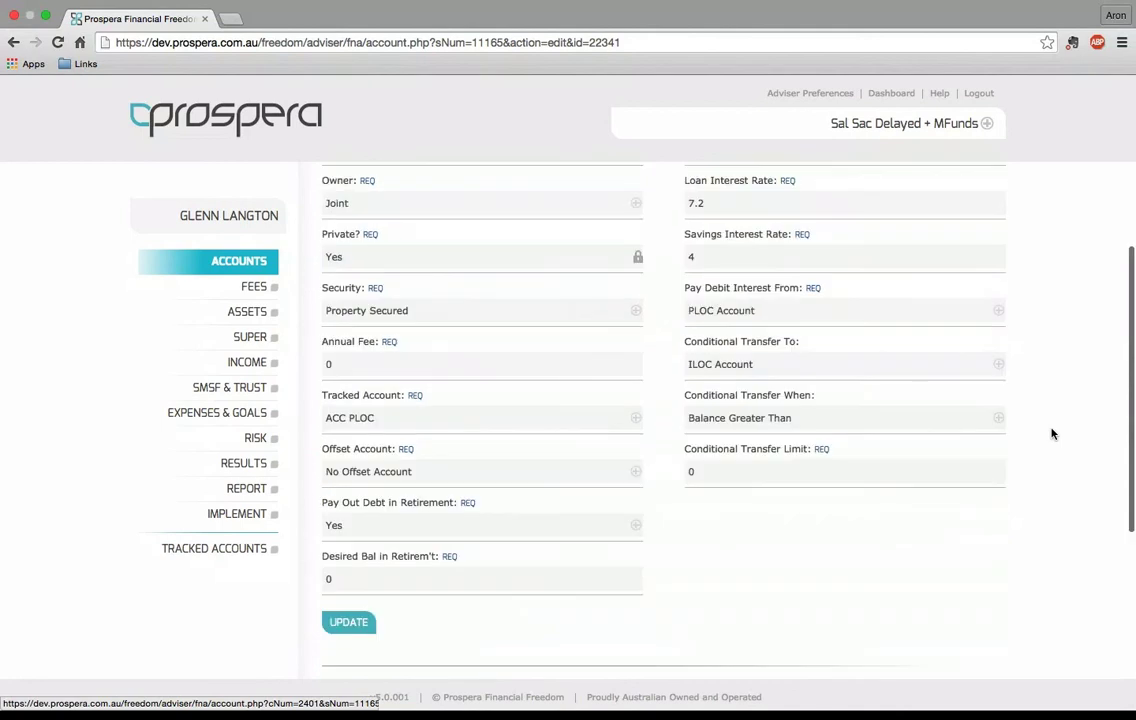
{"action": "scroll", "coordinate": [1052, 434], "scroll_direction": "up", "scroll_amount": 3}
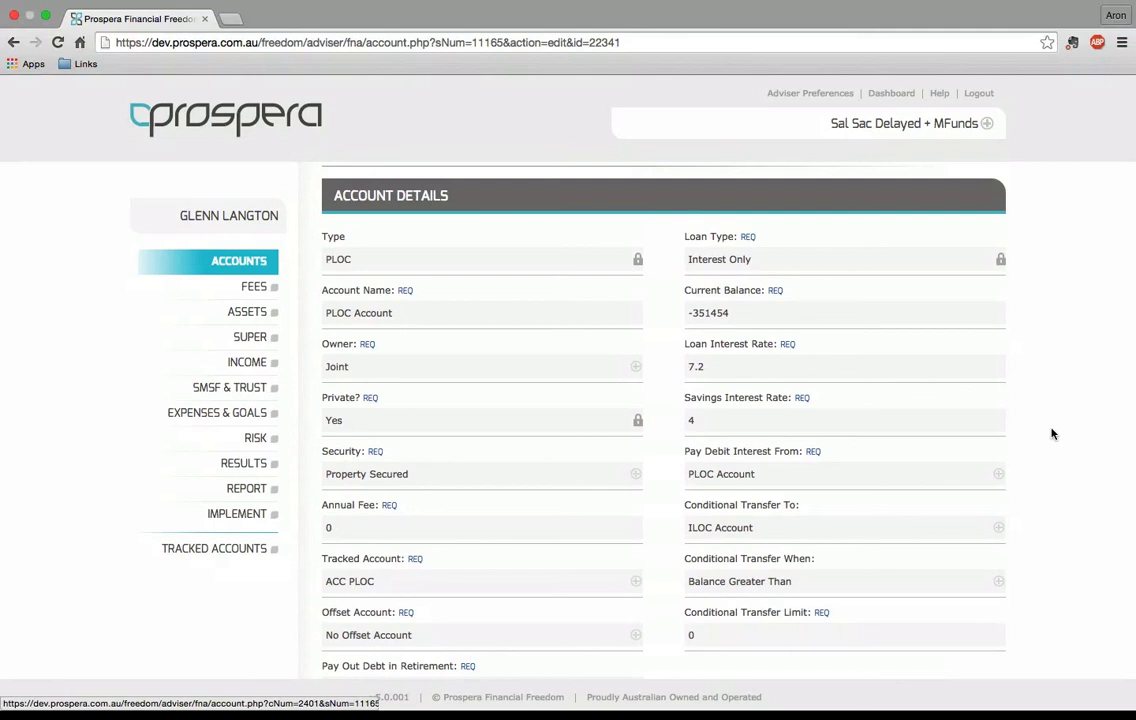
- Recheck the PLOC Account's credit limits and nominated transfers sections and go back up to its account details
{"action": "scroll", "coordinate": [1052, 434], "scroll_direction": "down", "scroll_amount": 7}
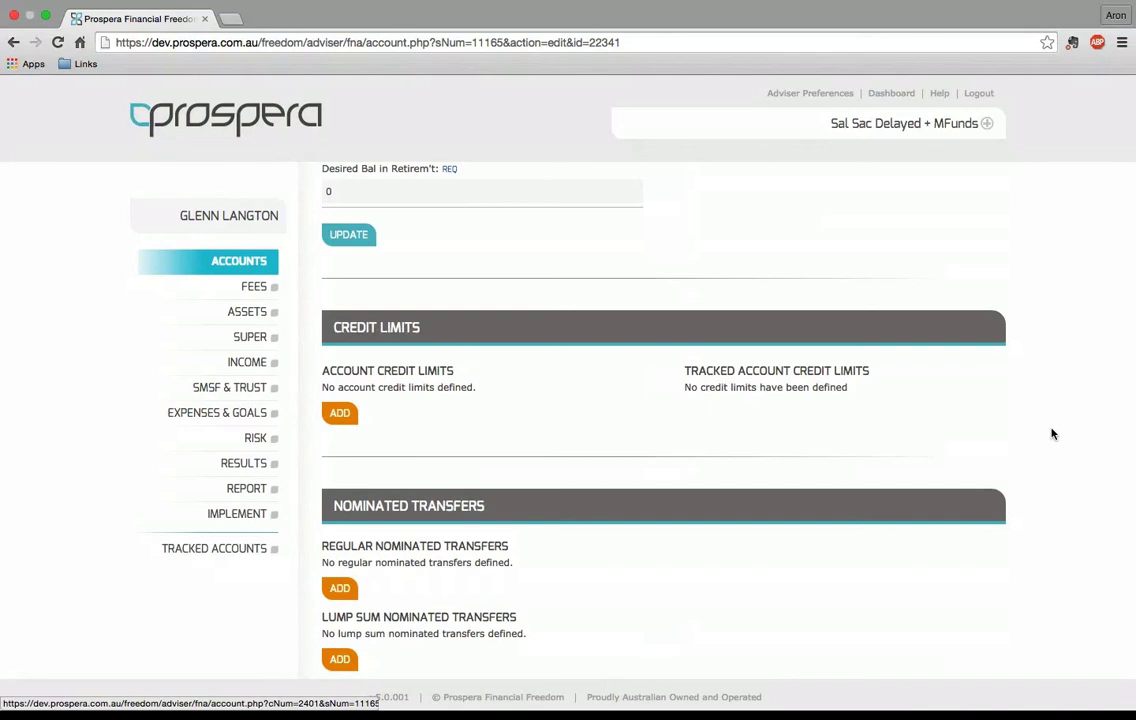
{"action": "scroll", "coordinate": [1052, 434], "scroll_direction": "up", "scroll_amount": 7}
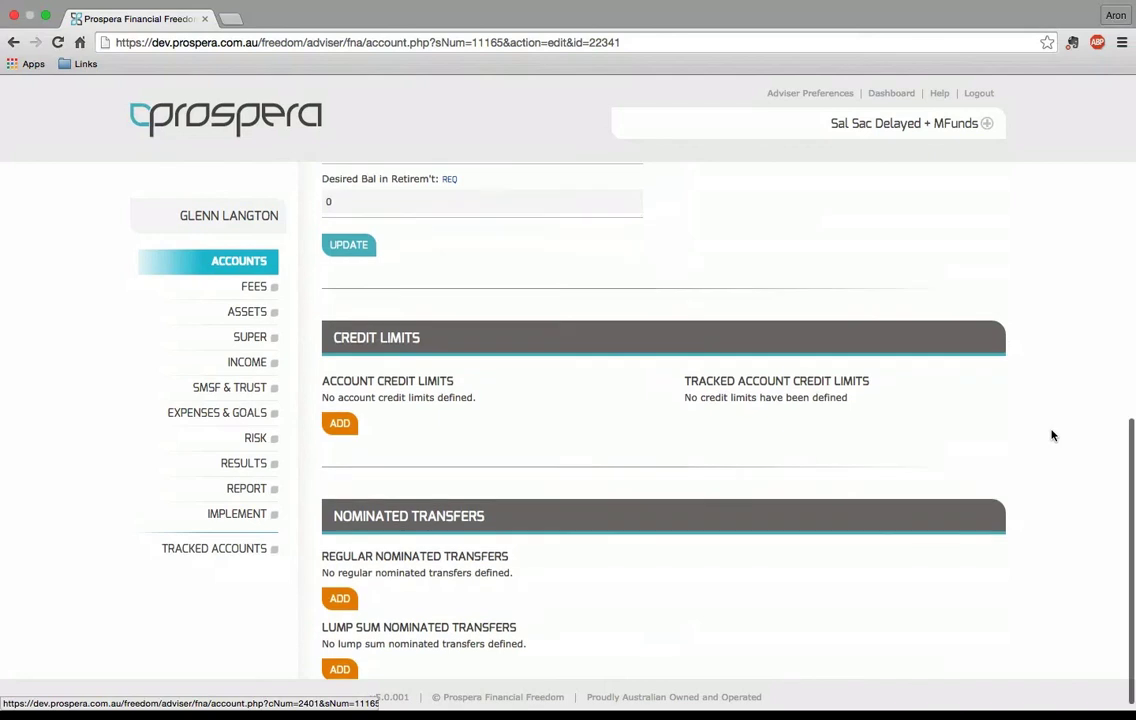
{"action": "scroll", "coordinate": [1052, 434], "scroll_direction": "up", "scroll_amount": 3}
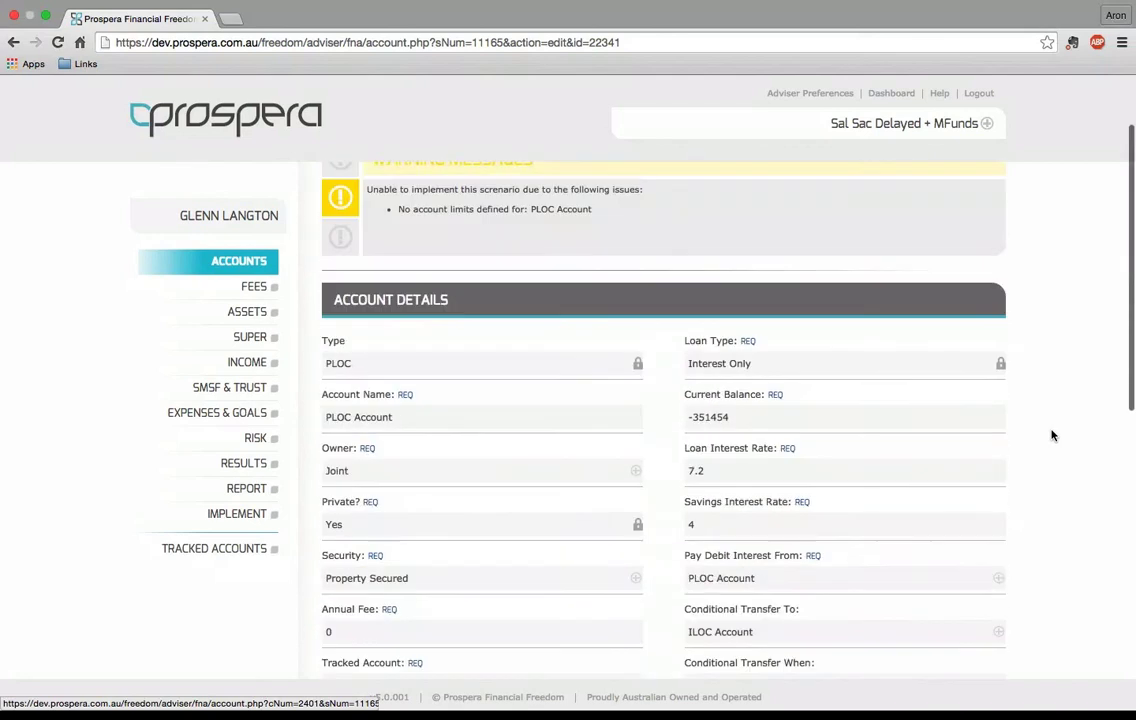
- Open the client's BHP Shares asset and review its details, current debt funding, additional investments and redemptions
{"action": "left_click", "coordinate": [237, 316]}
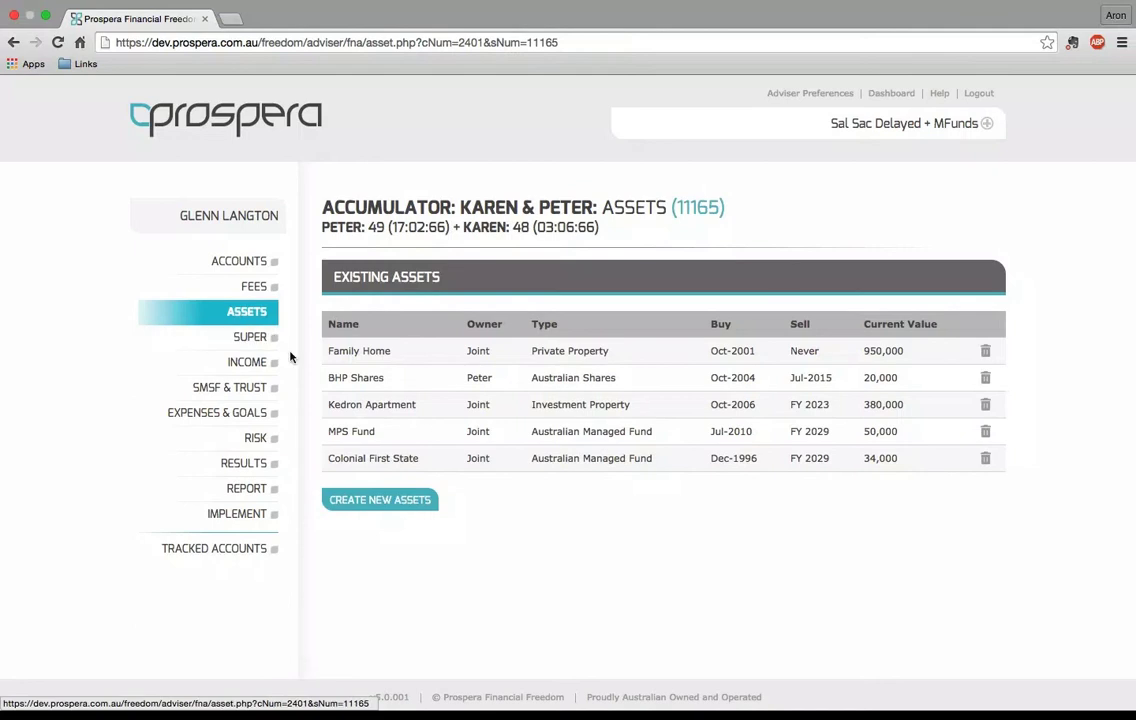
{"action": "left_click", "coordinate": [366, 378]}
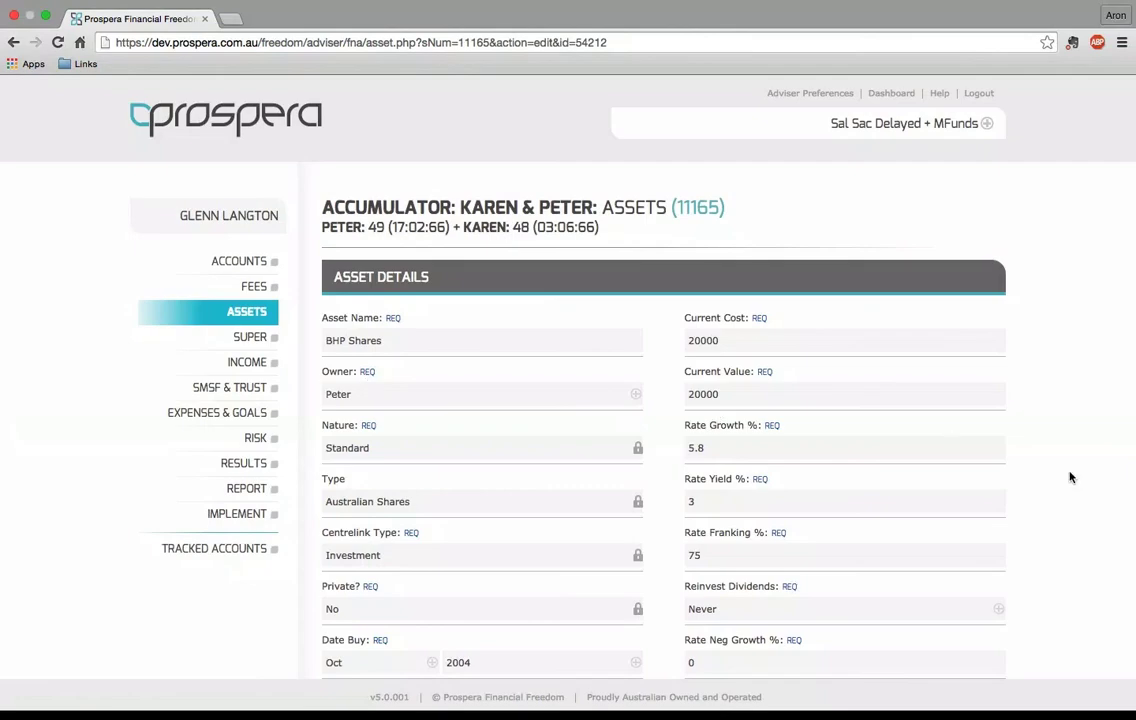
{"action": "scroll", "coordinate": [1062, 481], "scroll_direction": "down", "scroll_amount": 1}
{"action": "scroll", "coordinate": [1062, 481], "scroll_direction": "down", "scroll_amount": 7}
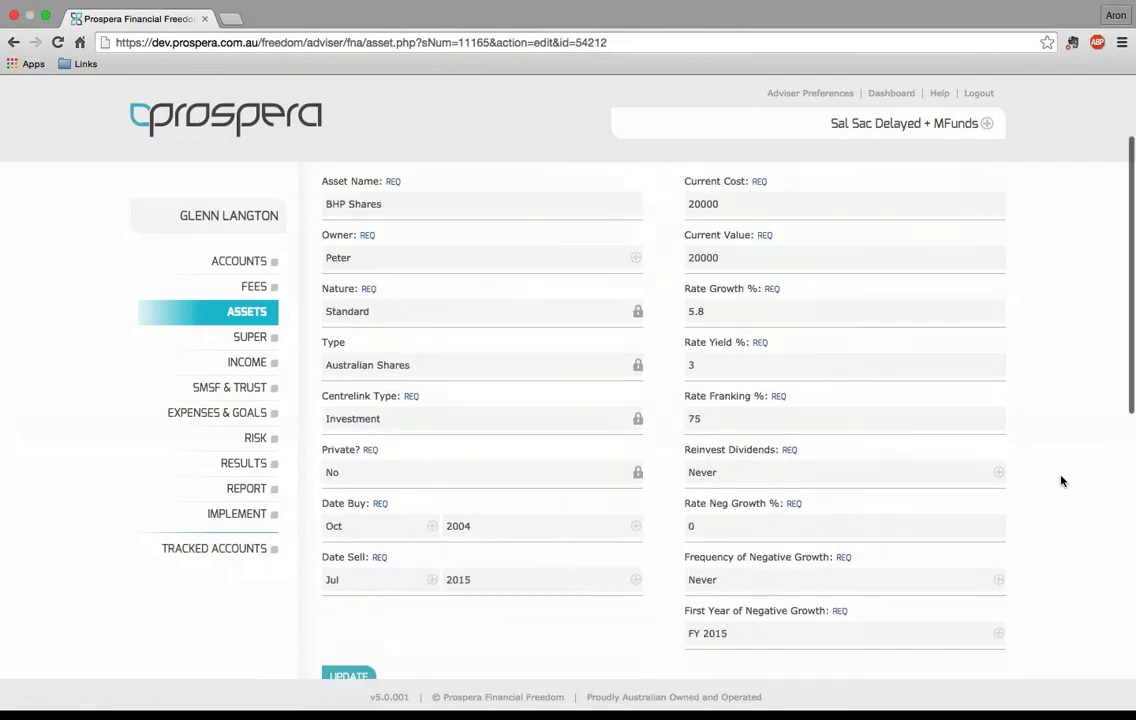
{"action": "scroll", "coordinate": [1062, 481], "scroll_direction": "down", "scroll_amount": 6}
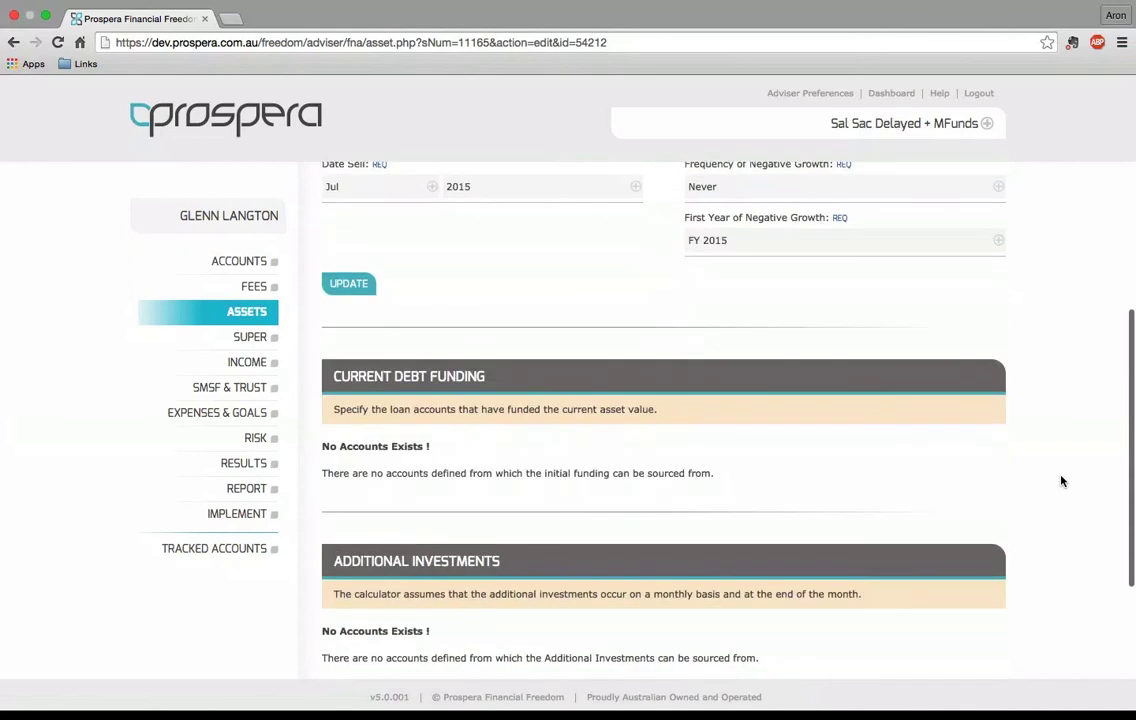
{"action": "scroll", "coordinate": [1062, 481], "scroll_direction": "down", "scroll_amount": 1}
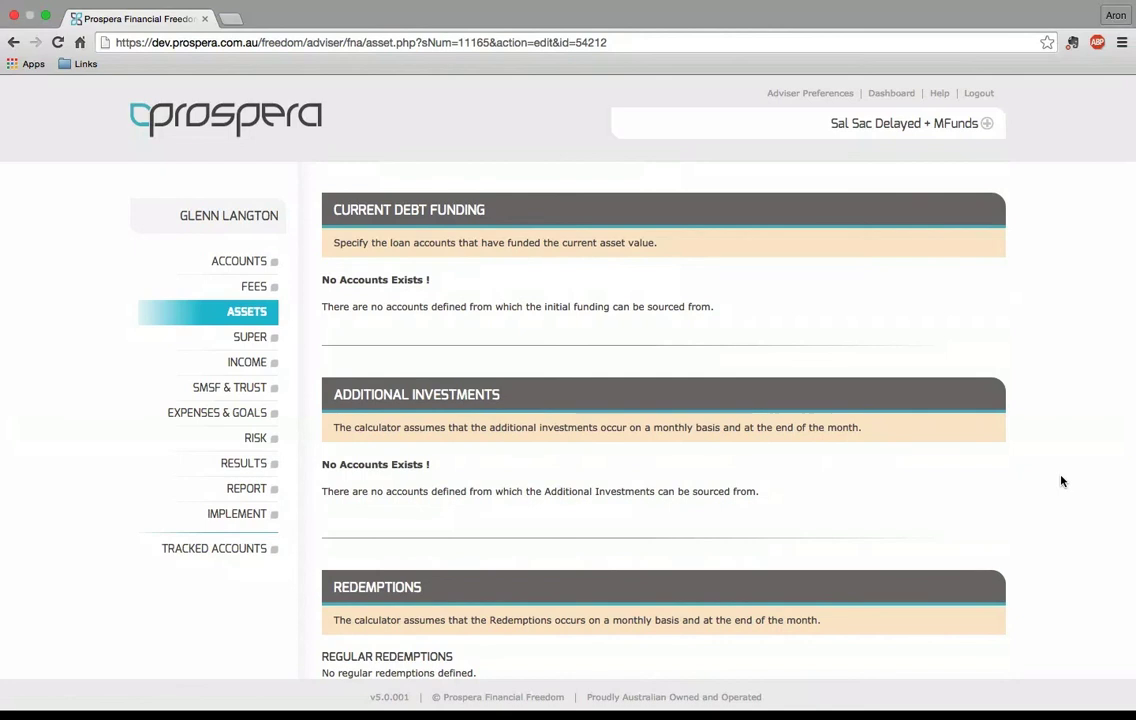
{"action": "scroll", "coordinate": [1062, 481], "scroll_direction": "down", "scroll_amount": 2}
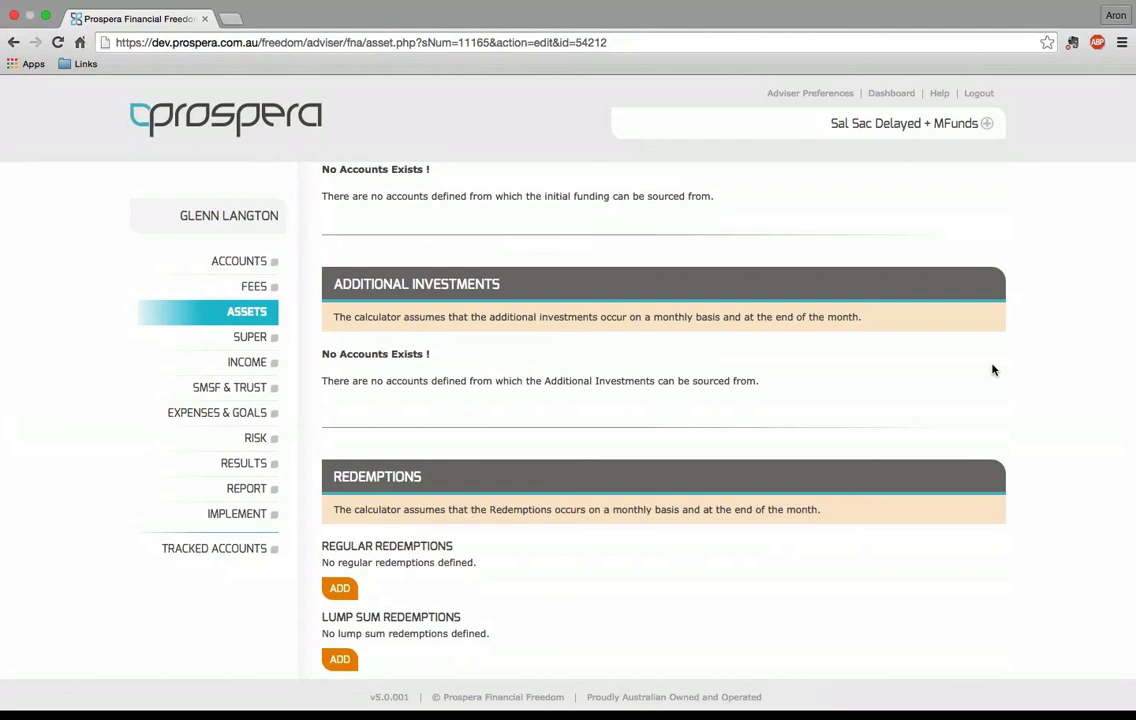
- Open the Q-Super superannuation account and review its account details and concessional contributions funded from income
{"action": "left_click", "coordinate": [250, 338]}
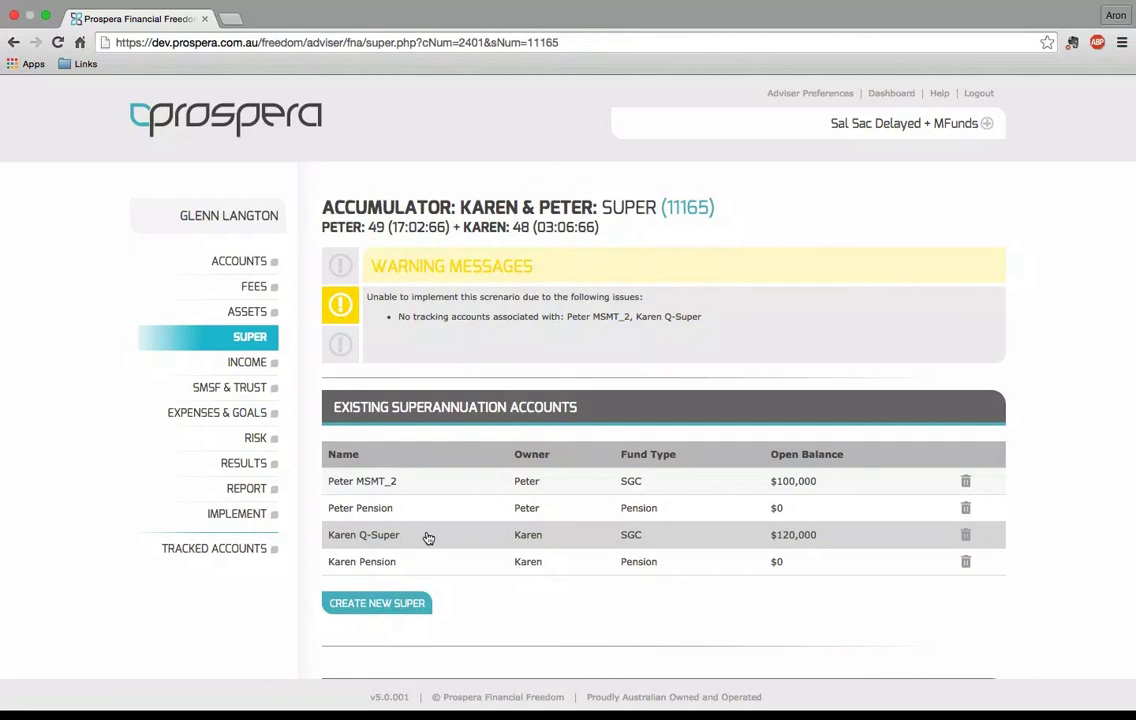
{"action": "left_click", "coordinate": [428, 538]}
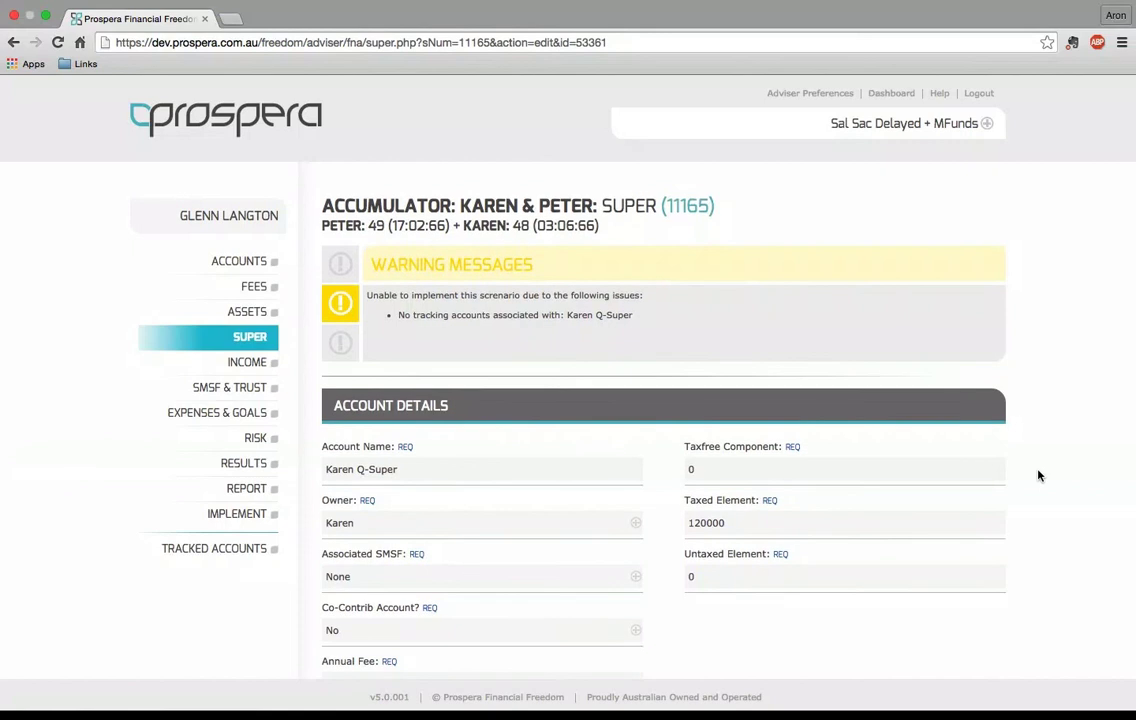
{"action": "scroll", "coordinate": [1038, 476], "scroll_direction": "down", "scroll_amount": 2}
{"action": "scroll", "coordinate": [1038, 476], "scroll_direction": "down", "scroll_amount": 1}
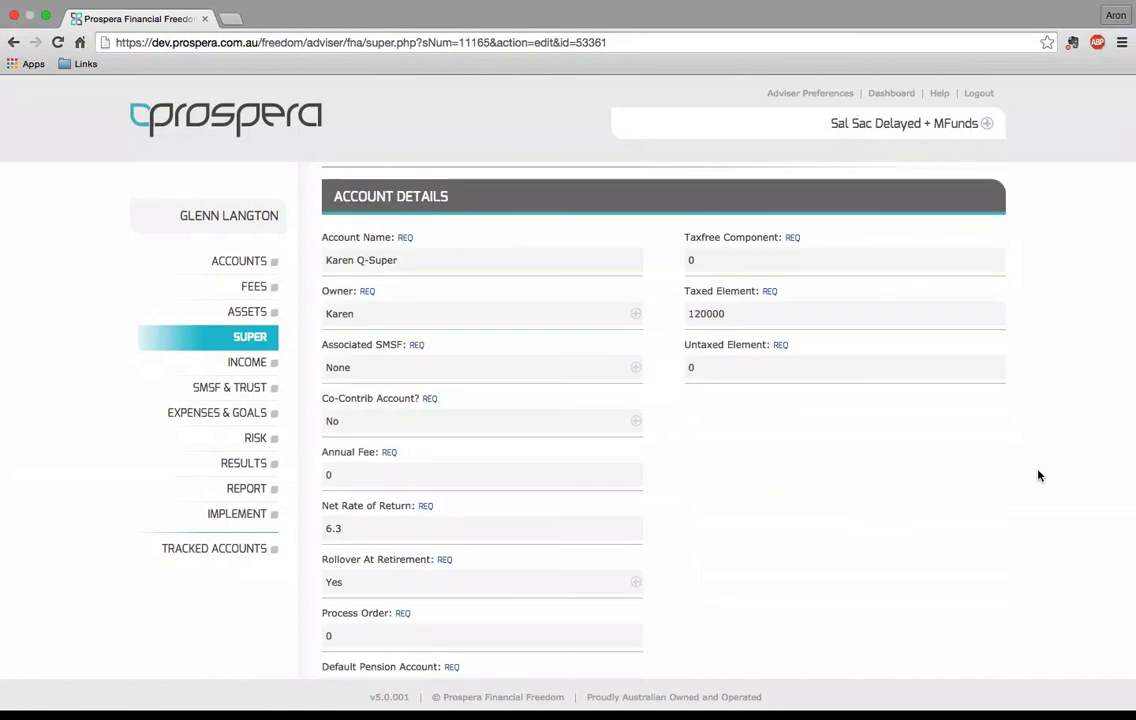
{"action": "scroll", "coordinate": [1038, 476], "scroll_direction": "down", "scroll_amount": 1}
{"action": "scroll", "coordinate": [1038, 476], "scroll_direction": "down", "scroll_amount": 7}
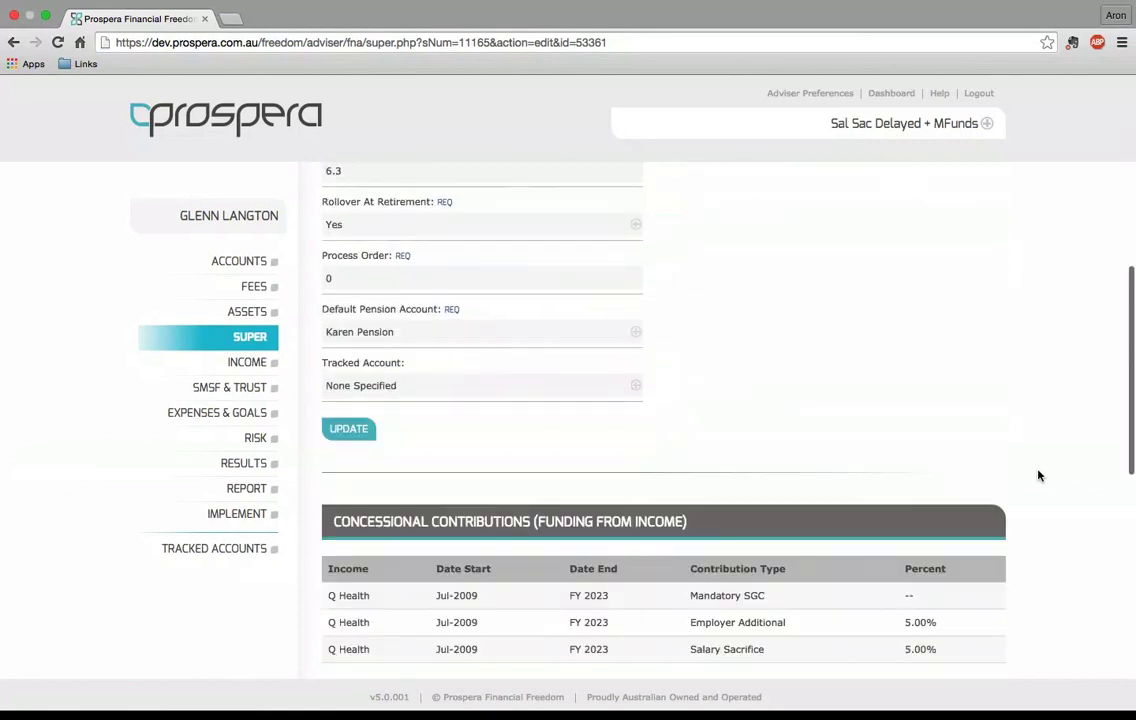
- Review the Q-Super account's contributions funded from expenses, pension rollovers and lump sum withdrawals
{"action": "scroll", "coordinate": [1038, 476], "scroll_direction": "down", "scroll_amount": 2}
{"action": "scroll", "coordinate": [1038, 476], "scroll_direction": "down", "scroll_amount": 1}
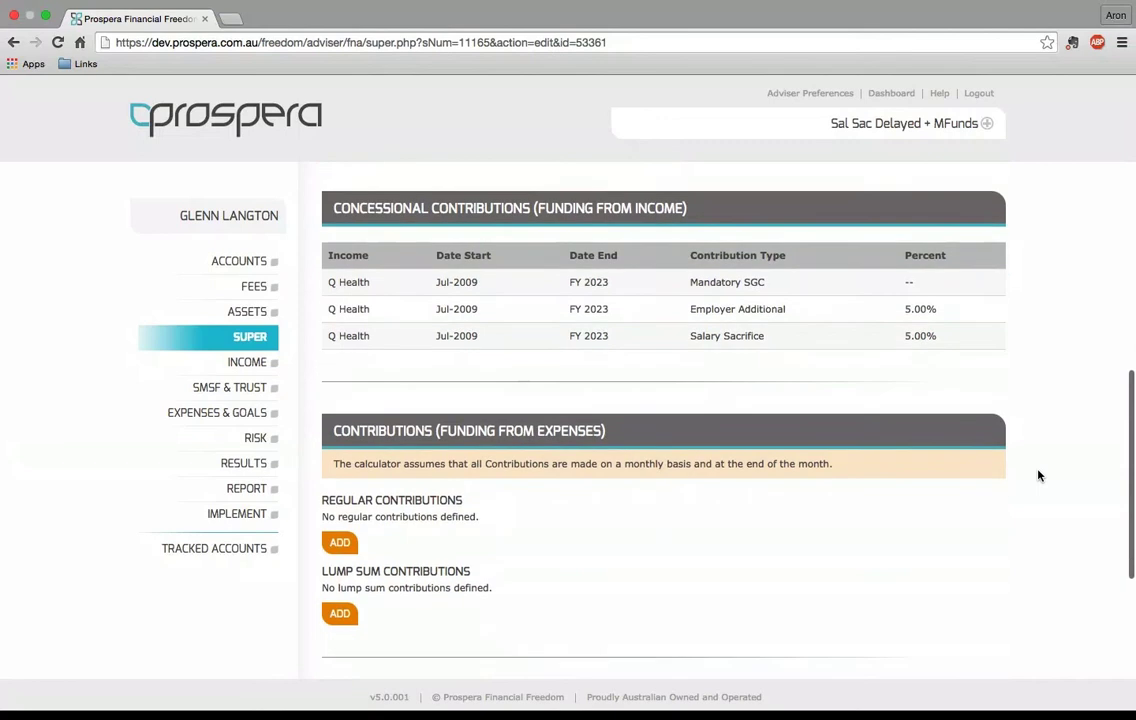
{"action": "scroll", "coordinate": [1038, 476], "scroll_direction": "down", "scroll_amount": 3}
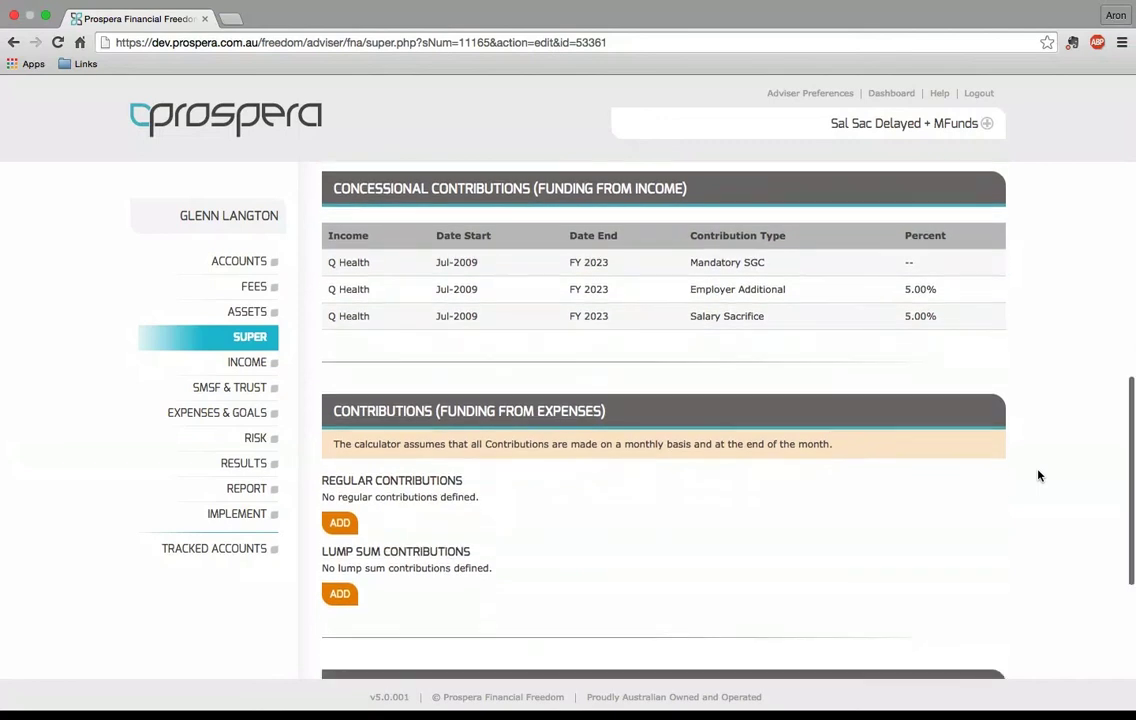
{"action": "scroll", "coordinate": [1038, 476], "scroll_direction": "down", "scroll_amount": 1}
{"action": "scroll", "coordinate": [1038, 476], "scroll_direction": "down", "scroll_amount": 3}
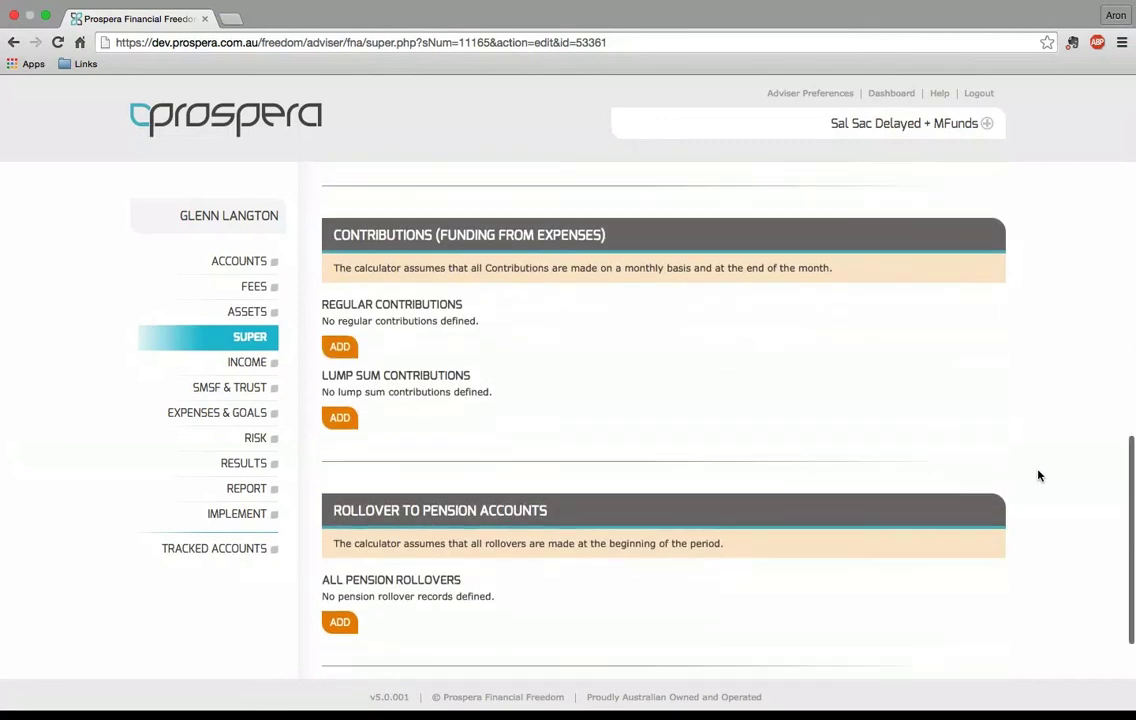
{"action": "scroll", "coordinate": [1038, 476], "scroll_direction": "down", "scroll_amount": 2}
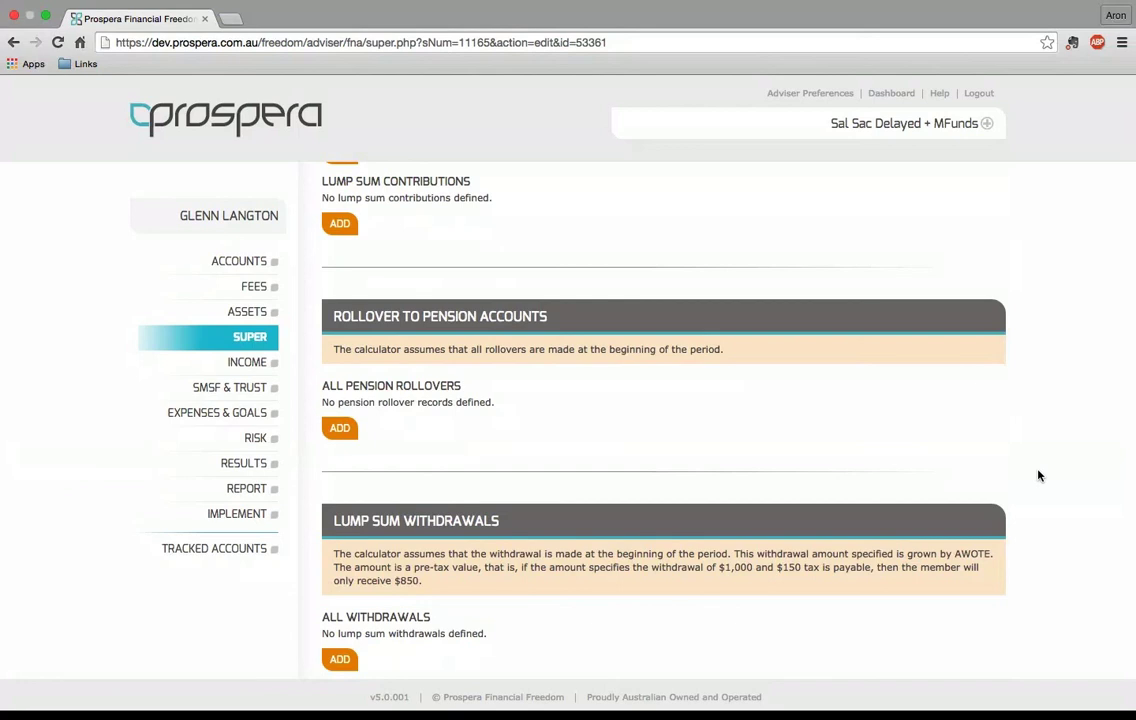
- Open the Q Health salary among the income sources and review its details, associated super contributions and salary sacrifices
{"action": "left_click", "coordinate": [234, 369]}
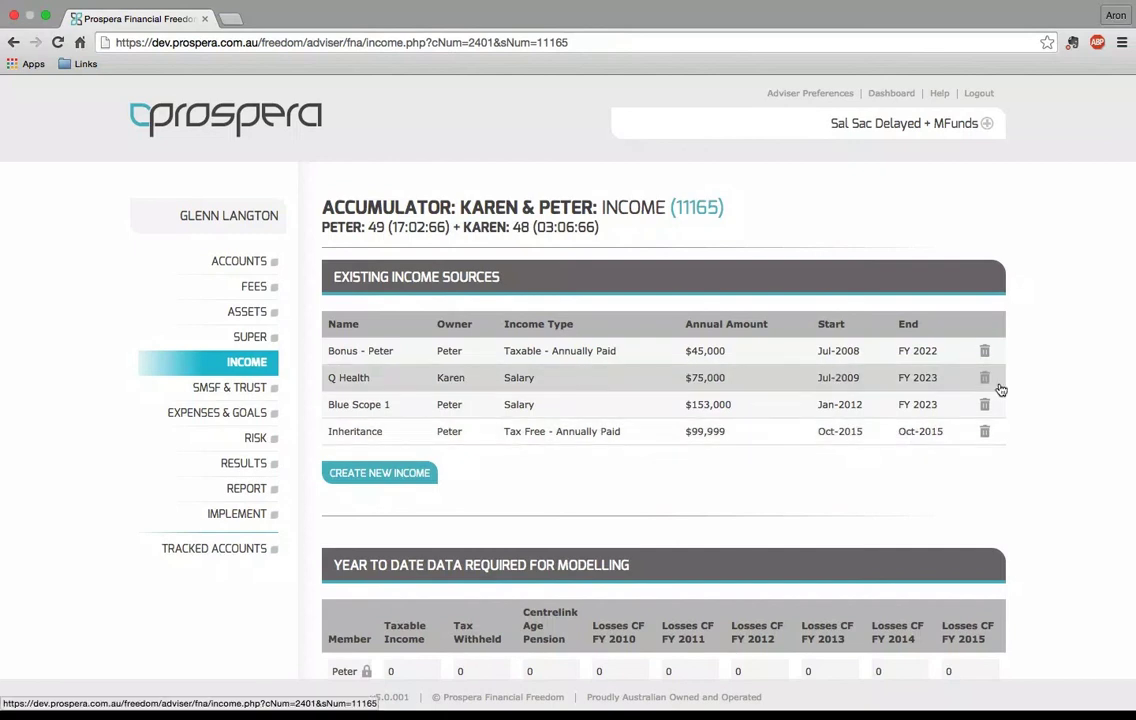
{"action": "left_click", "coordinate": [357, 377]}
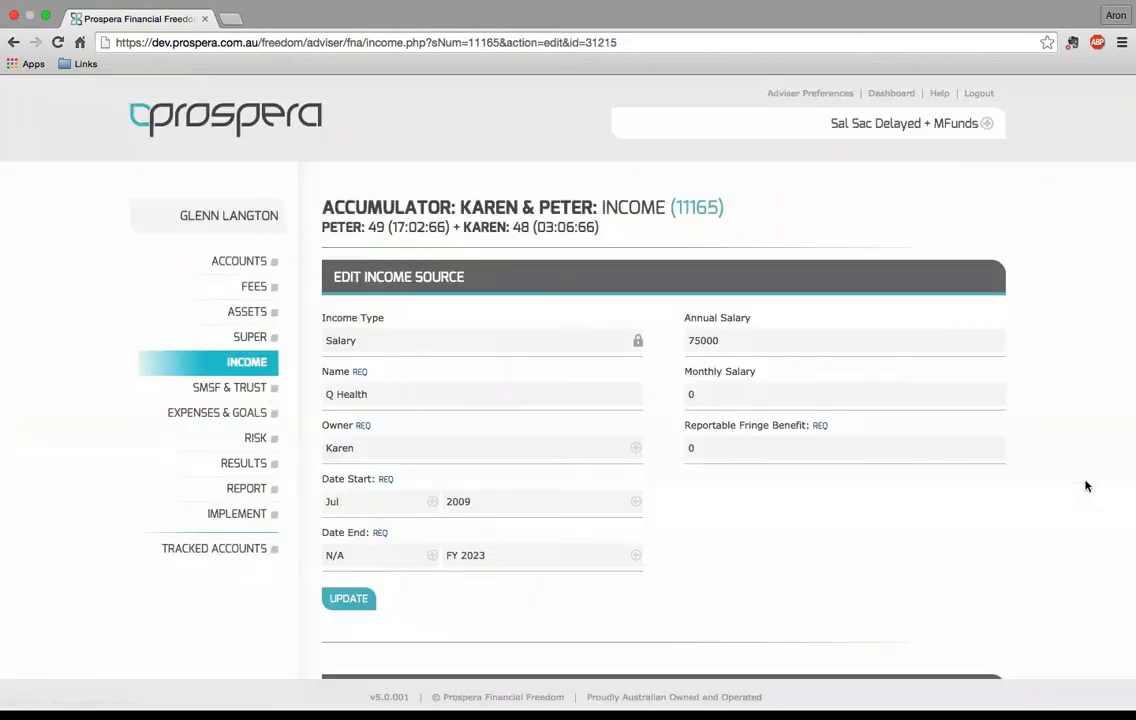
{"action": "scroll", "coordinate": [1064, 505], "scroll_direction": "down", "scroll_amount": 2}
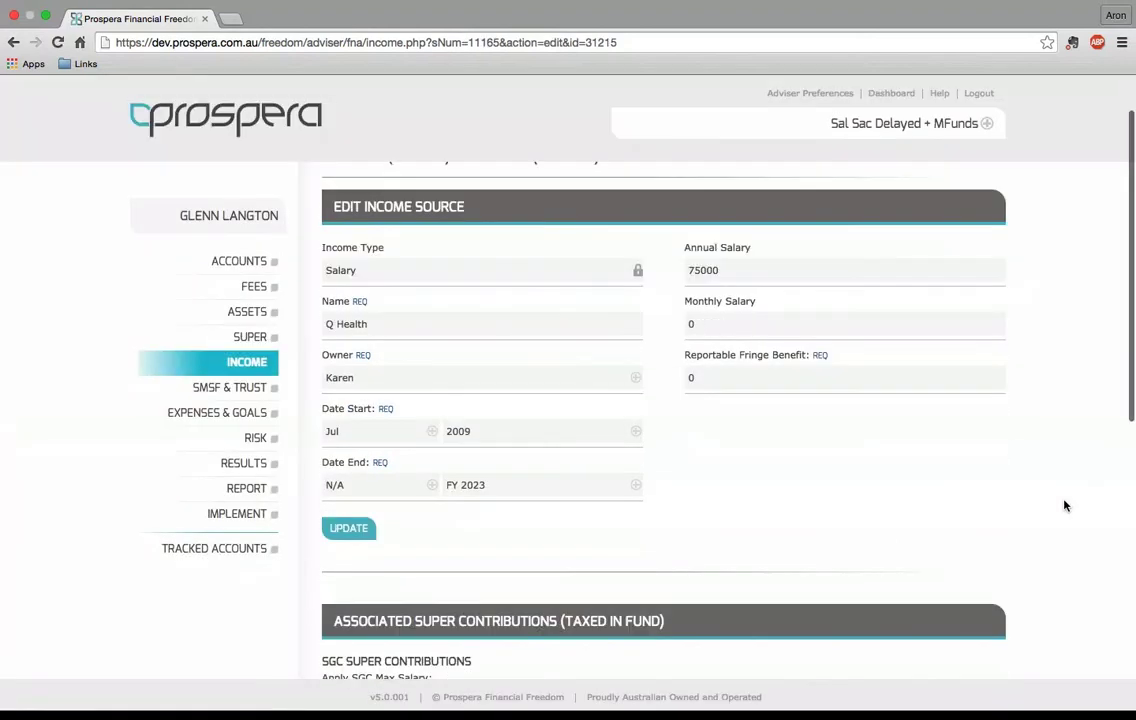
{"action": "scroll", "coordinate": [1064, 505], "scroll_direction": "down", "scroll_amount": 1}
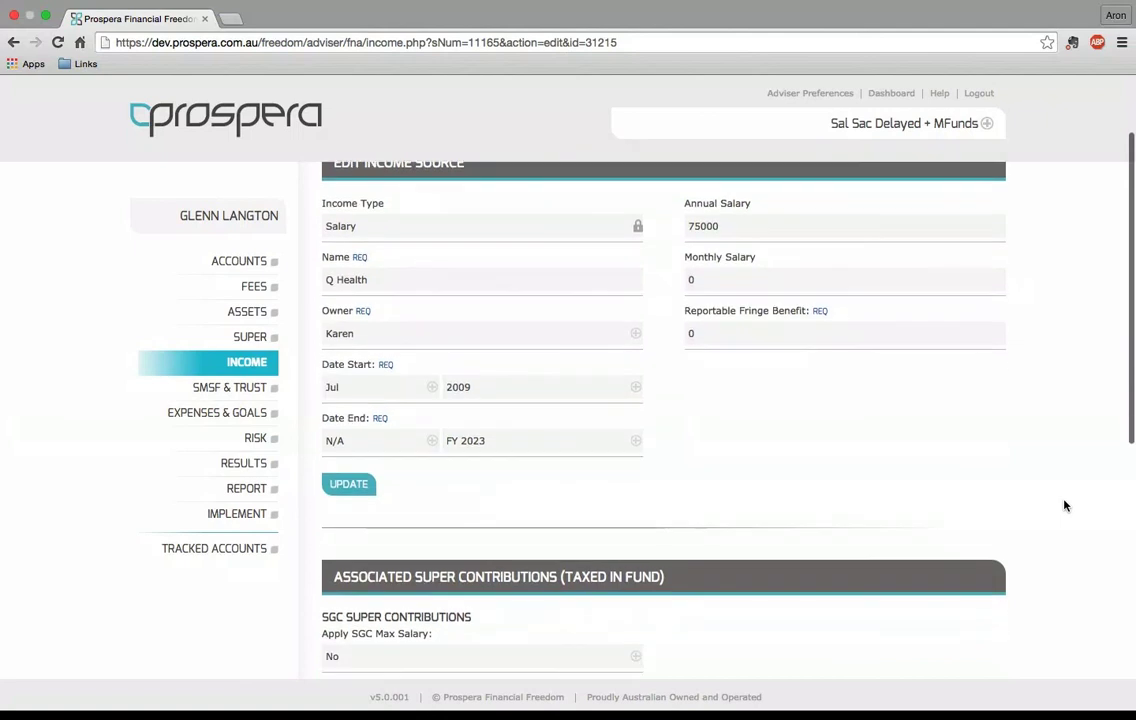
{"action": "scroll", "coordinate": [1064, 505], "scroll_direction": "down", "scroll_amount": 5}
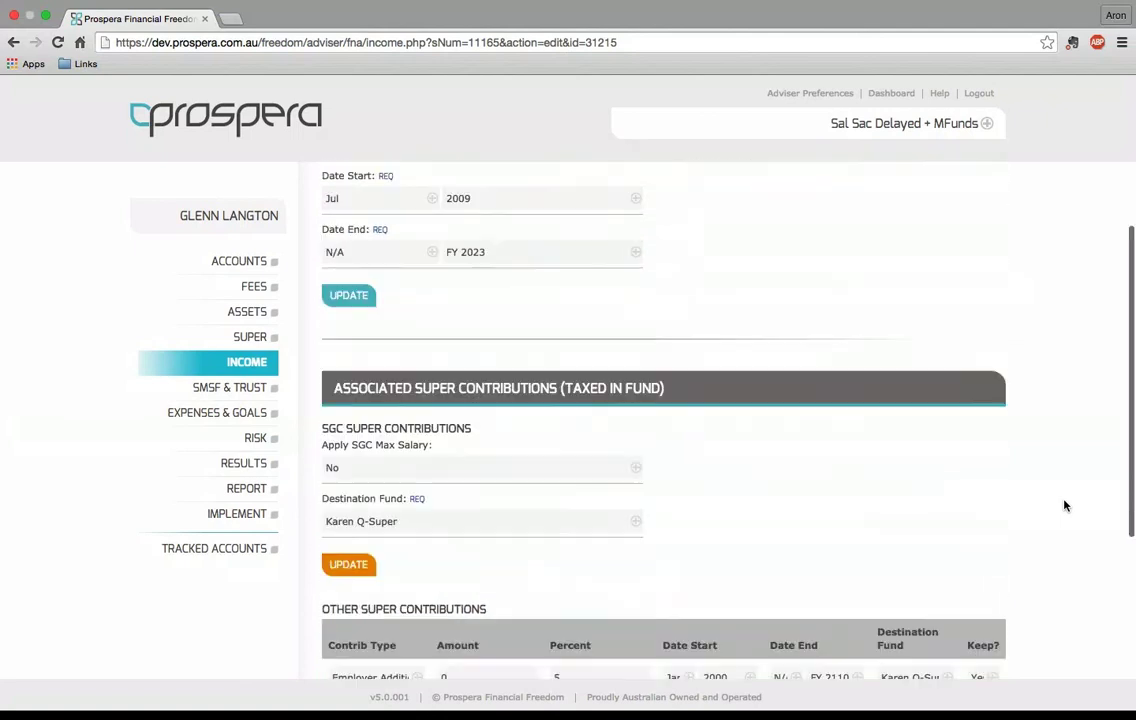
{"action": "scroll", "coordinate": [1064, 505], "scroll_direction": "down", "scroll_amount": 5}
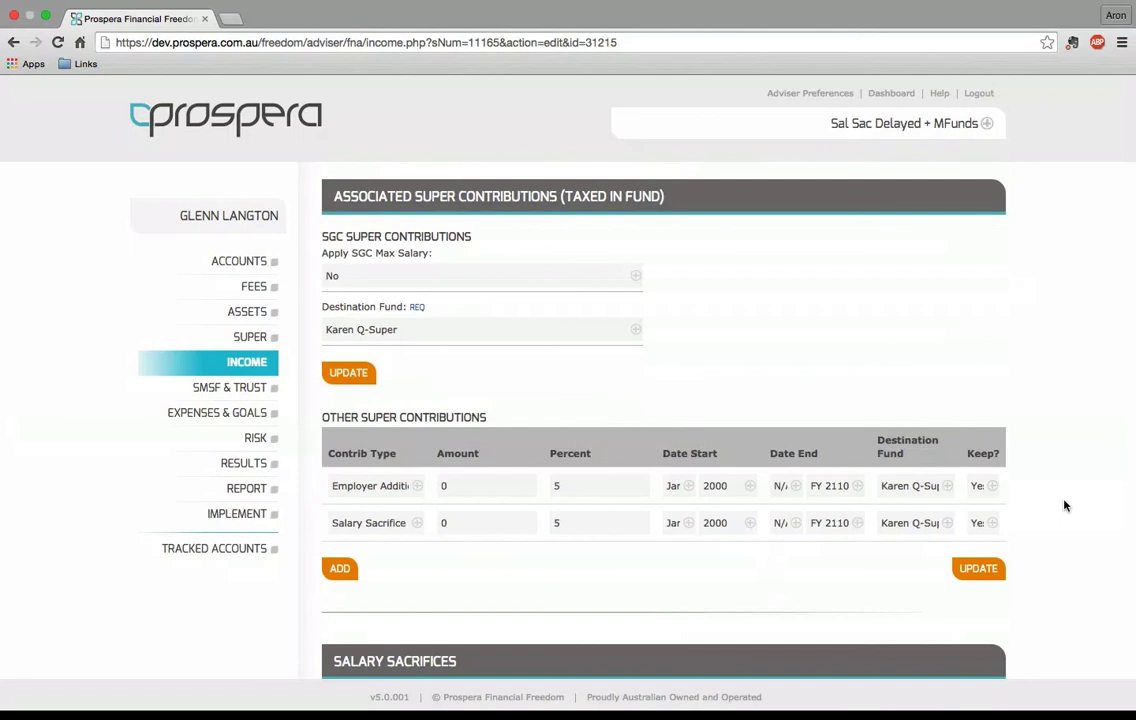
{"action": "scroll", "coordinate": [1064, 505], "scroll_direction": "down", "scroll_amount": 4}
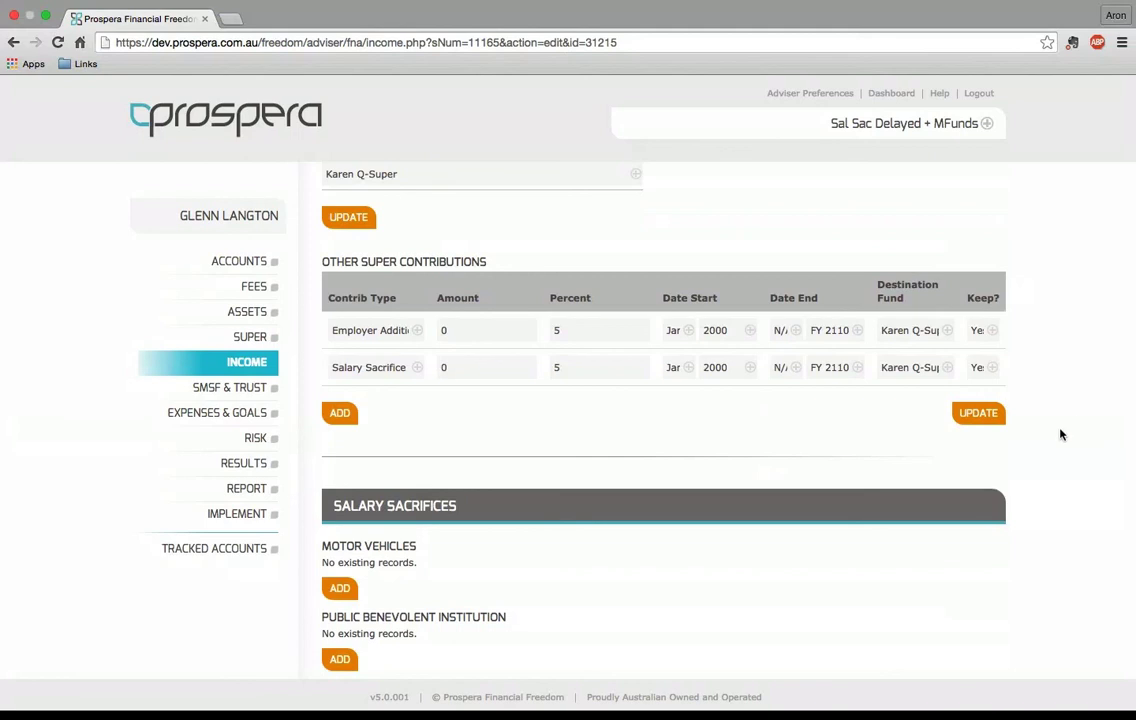
{"action": "scroll", "coordinate": [1062, 434], "scroll_direction": "up", "scroll_amount": 15}
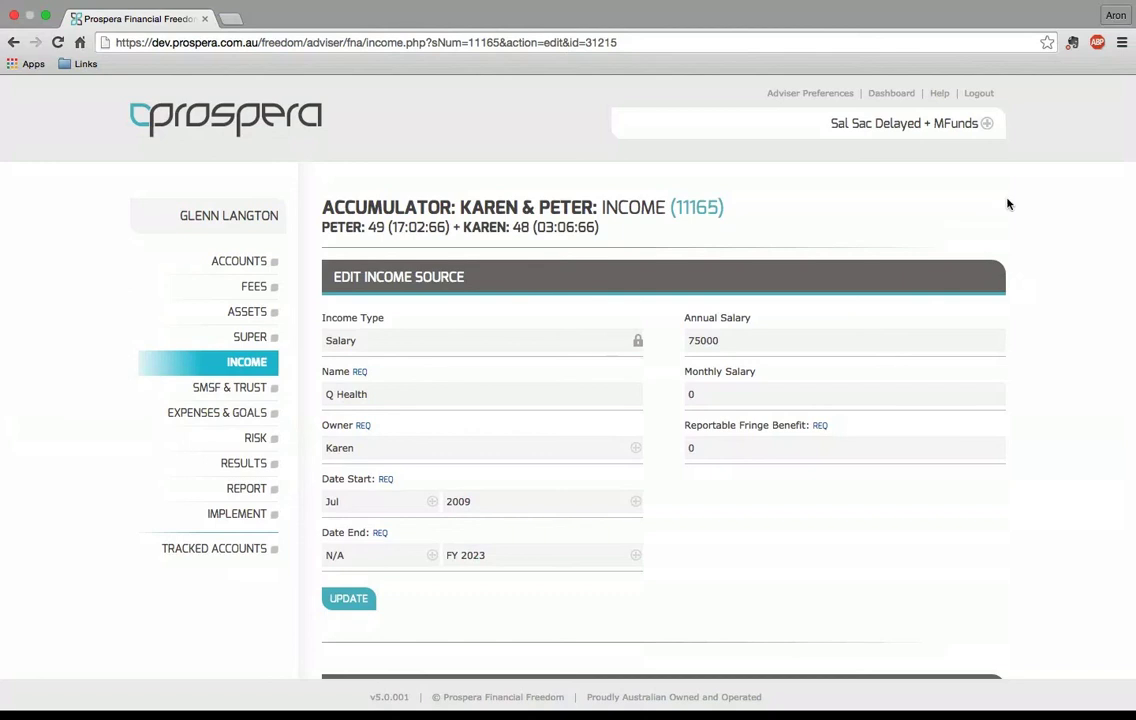
- Switch the active scenario to Low Income With IProp, followed by Test Super Scenario (Ex 11165)
{"action": "left_click", "coordinate": [920, 122]}
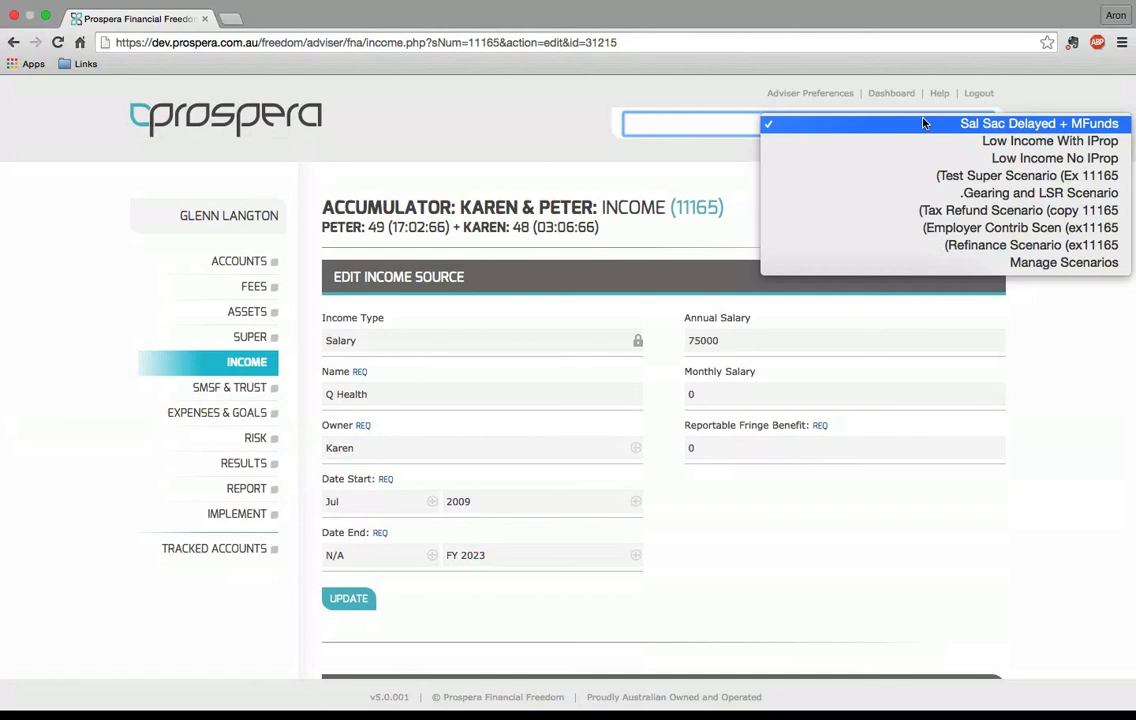
{"action": "left_click", "coordinate": [924, 123]}
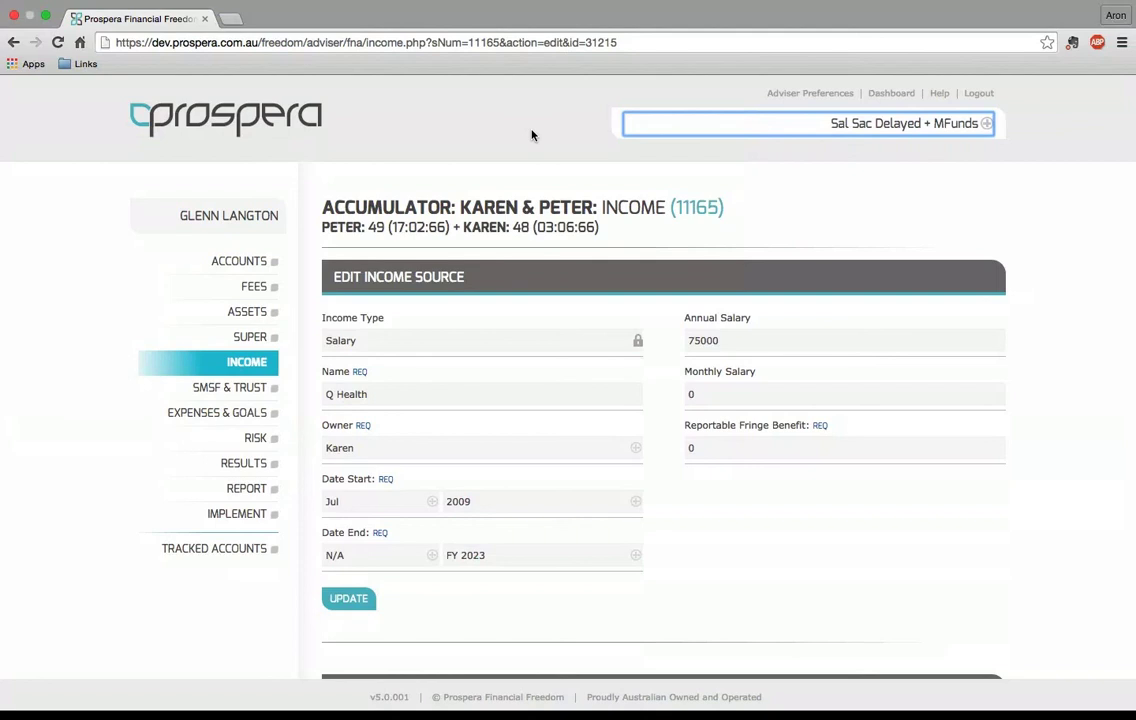
{"action": "left_click", "coordinate": [795, 133]}
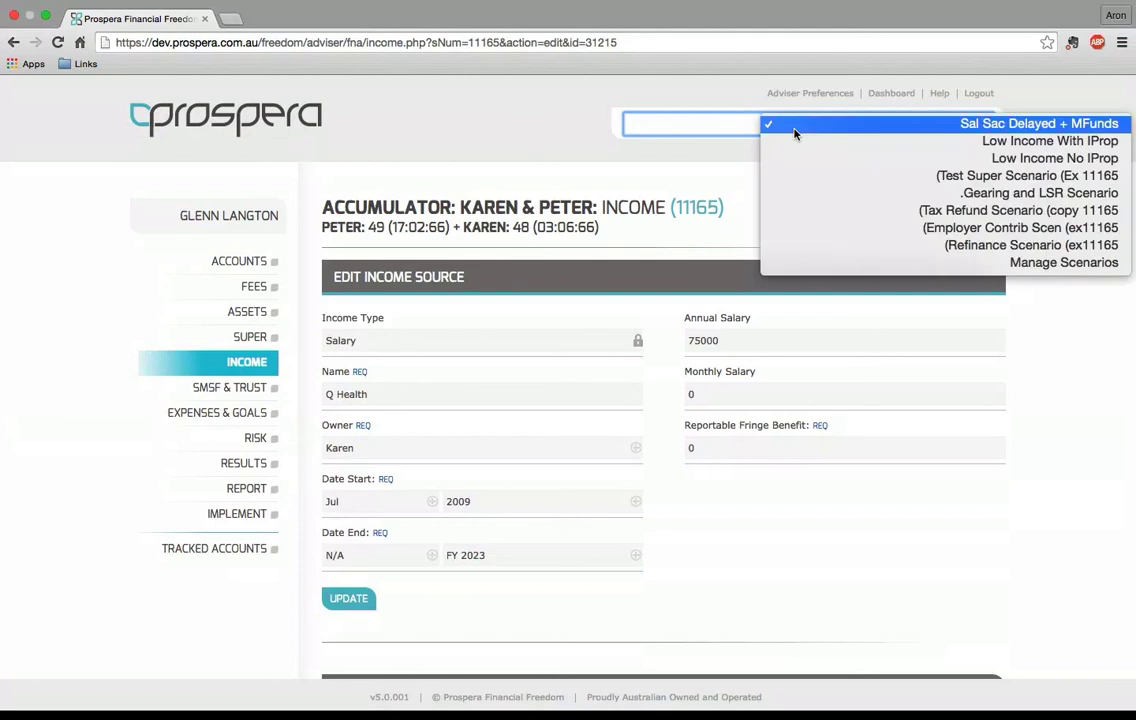
{"action": "left_click", "coordinate": [862, 145]}
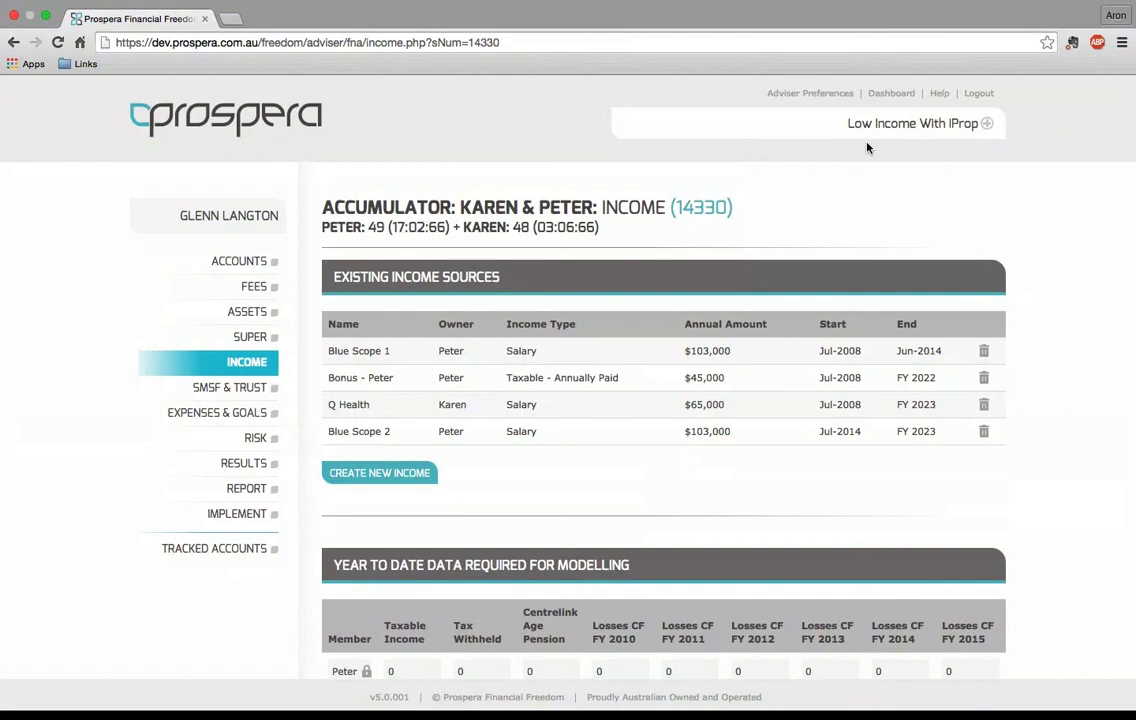
{"action": "left_click", "coordinate": [873, 133]}
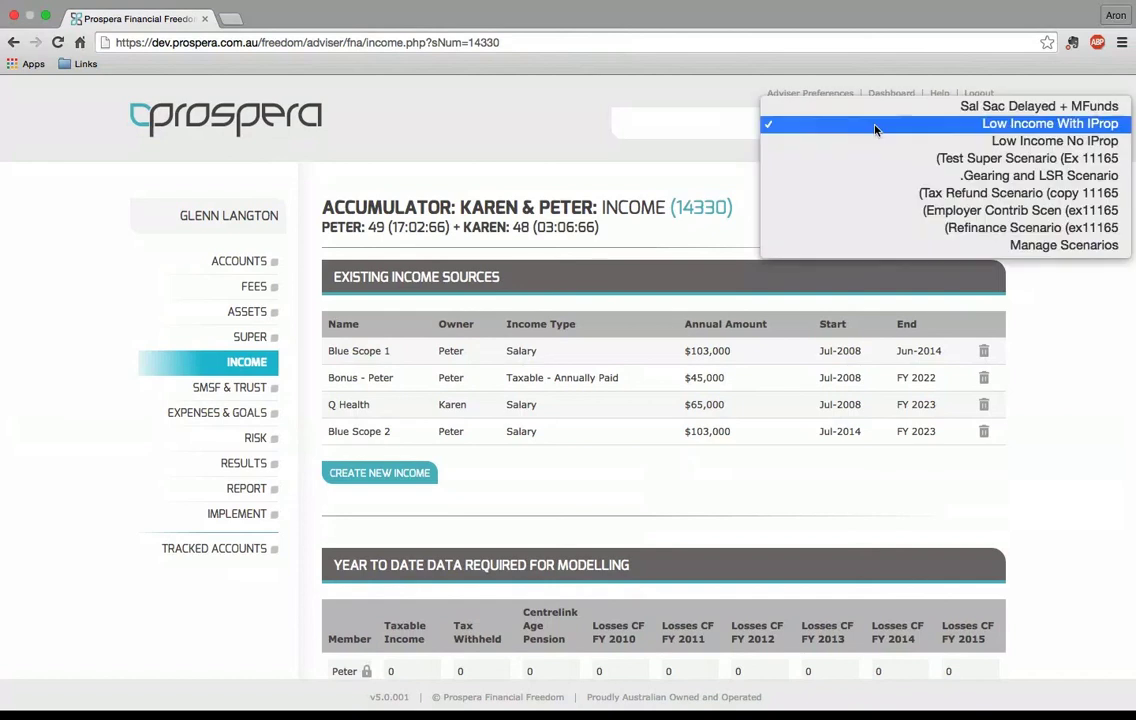
{"action": "left_click", "coordinate": [896, 162]}
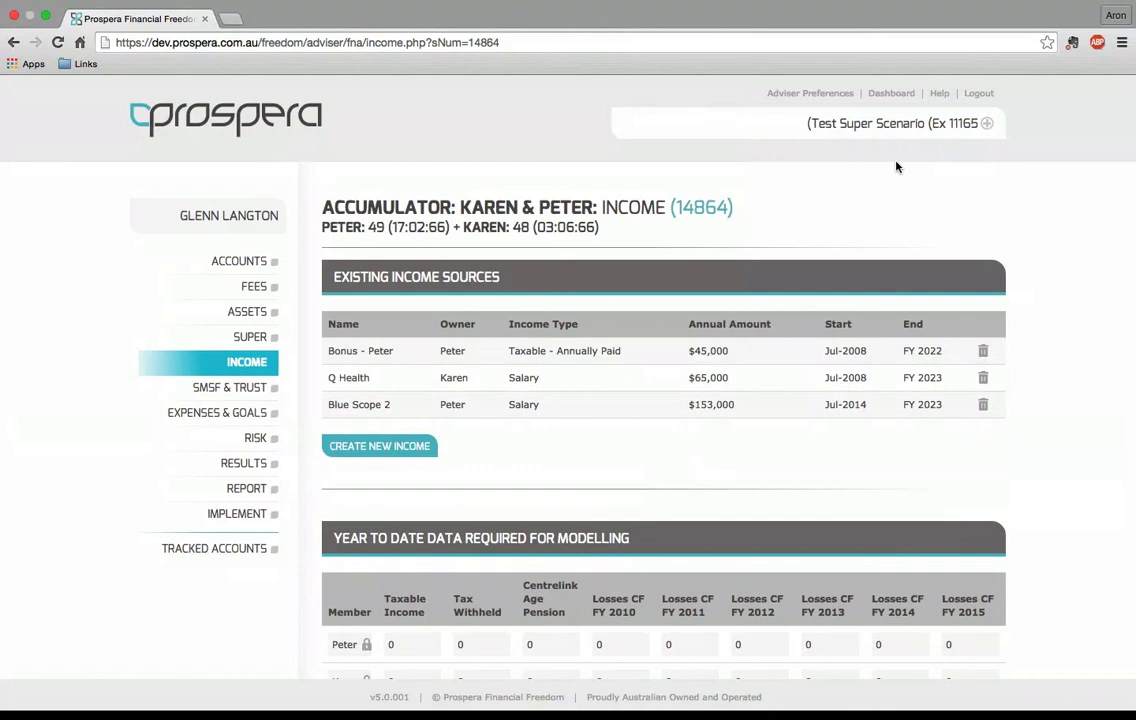
- Open the scenario management page and review the scenario details of Low Income No IProp
{"action": "left_click", "coordinate": [890, 124]}
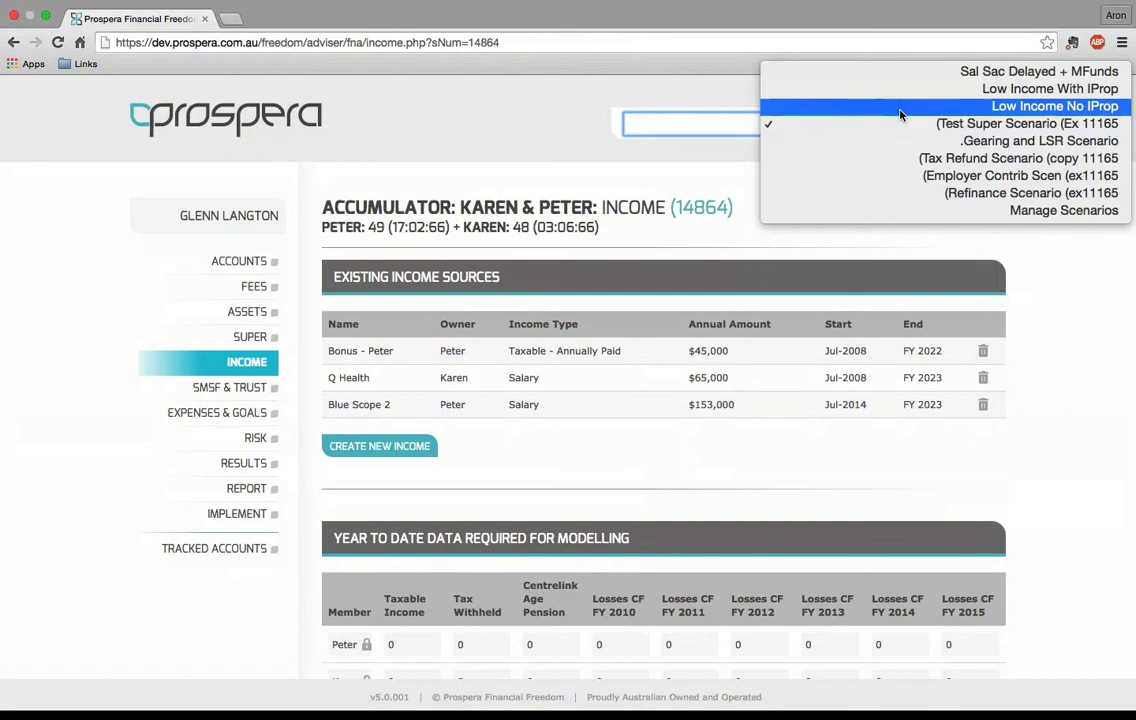
{"action": "left_click", "coordinate": [1046, 211]}
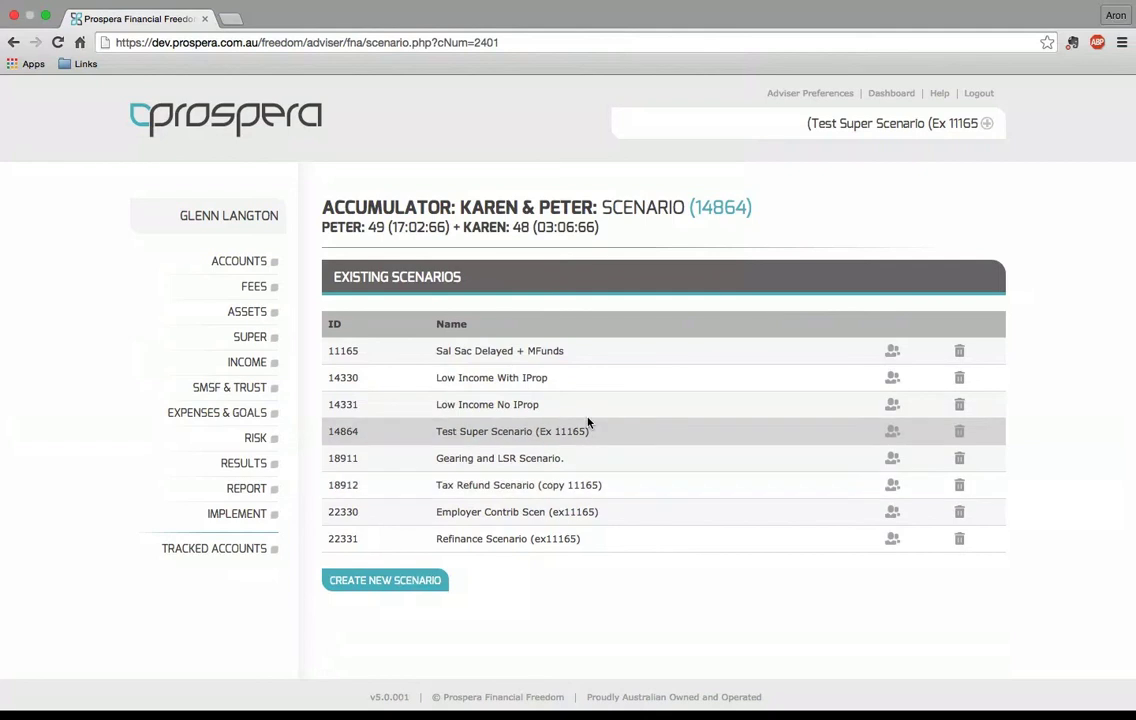
{"action": "left_click", "coordinate": [520, 408]}
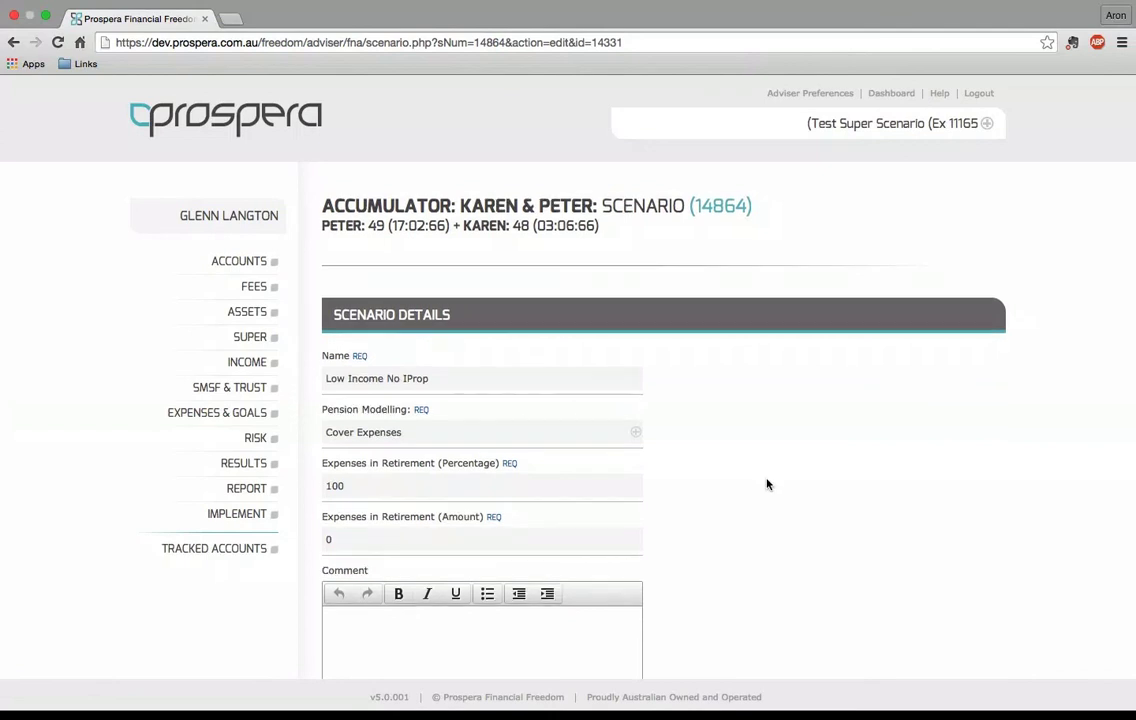
{"action": "scroll", "coordinate": [768, 484], "scroll_direction": "down", "scroll_amount": 1}
{"action": "scroll", "coordinate": [768, 484], "scroll_direction": "down", "scroll_amount": 3}
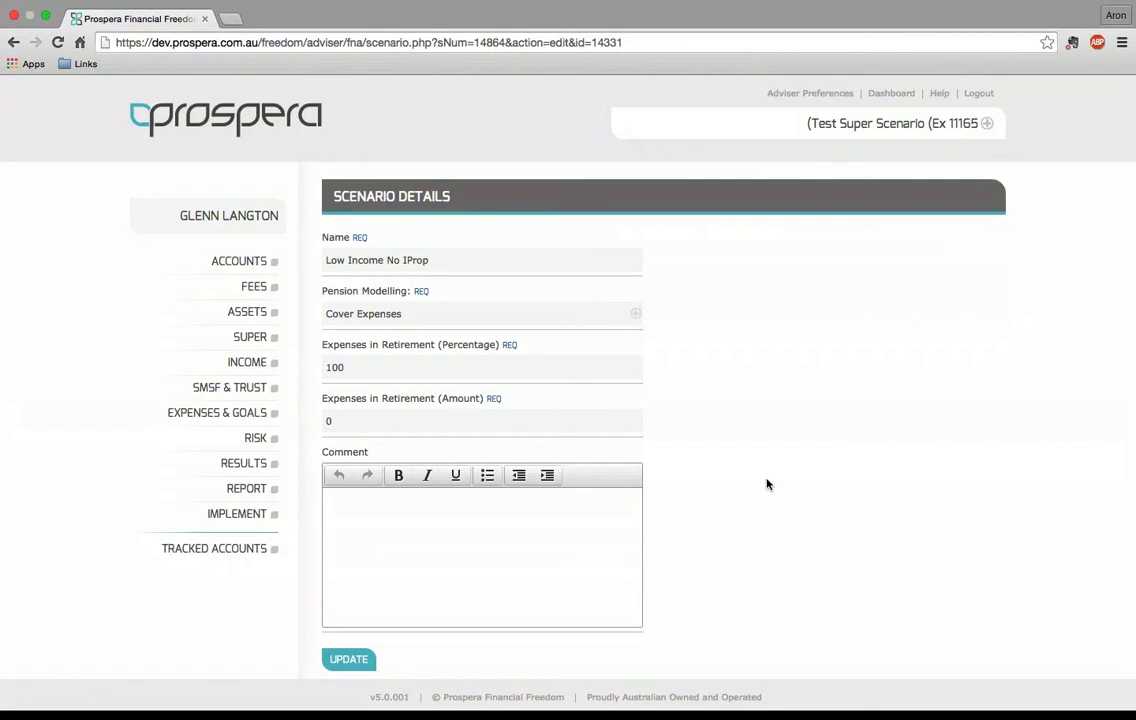
- Switch the active scenario to Sal Sac Delayed + MFunds and open its list of existing accounts
{"action": "scroll", "coordinate": [768, 484], "scroll_direction": "up", "scroll_amount": 4}
{"action": "left_click", "coordinate": [898, 124]}
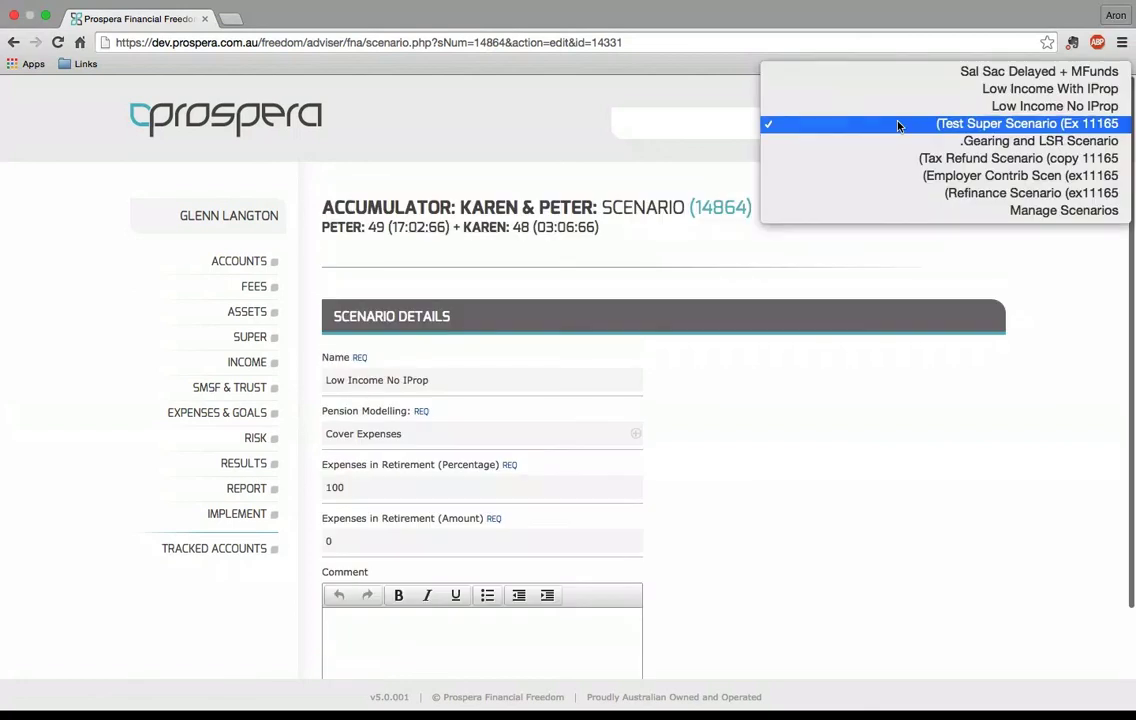
{"action": "left_click", "coordinate": [973, 72]}
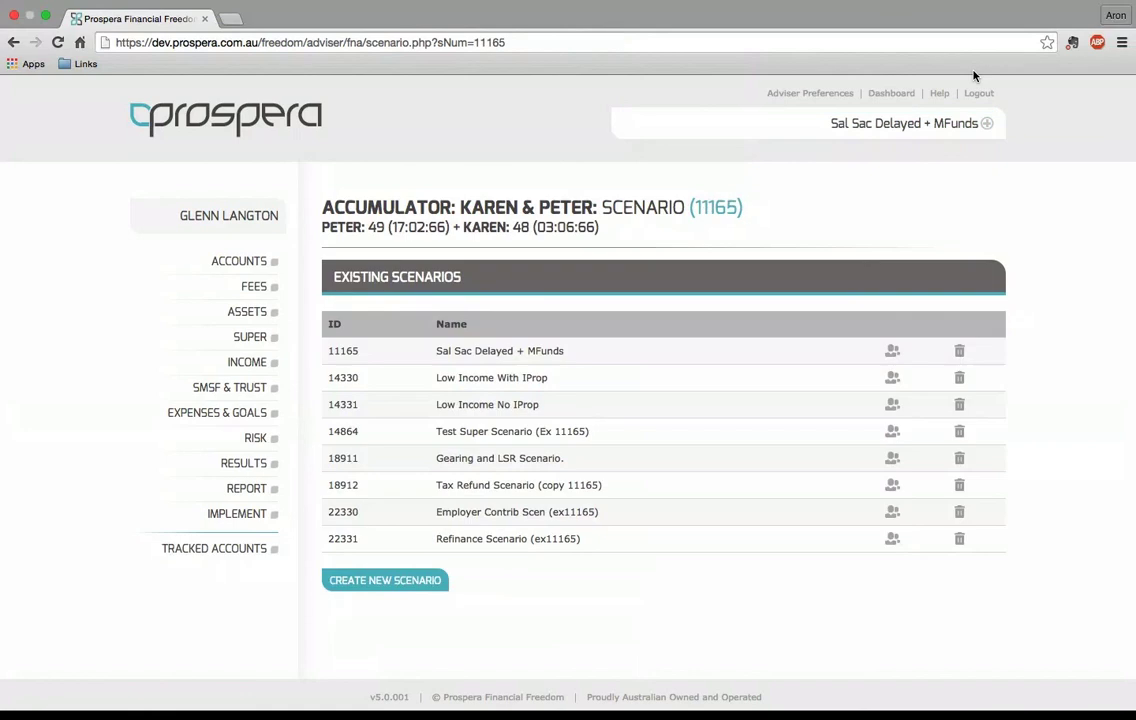
{"action": "left_click", "coordinate": [240, 262]}
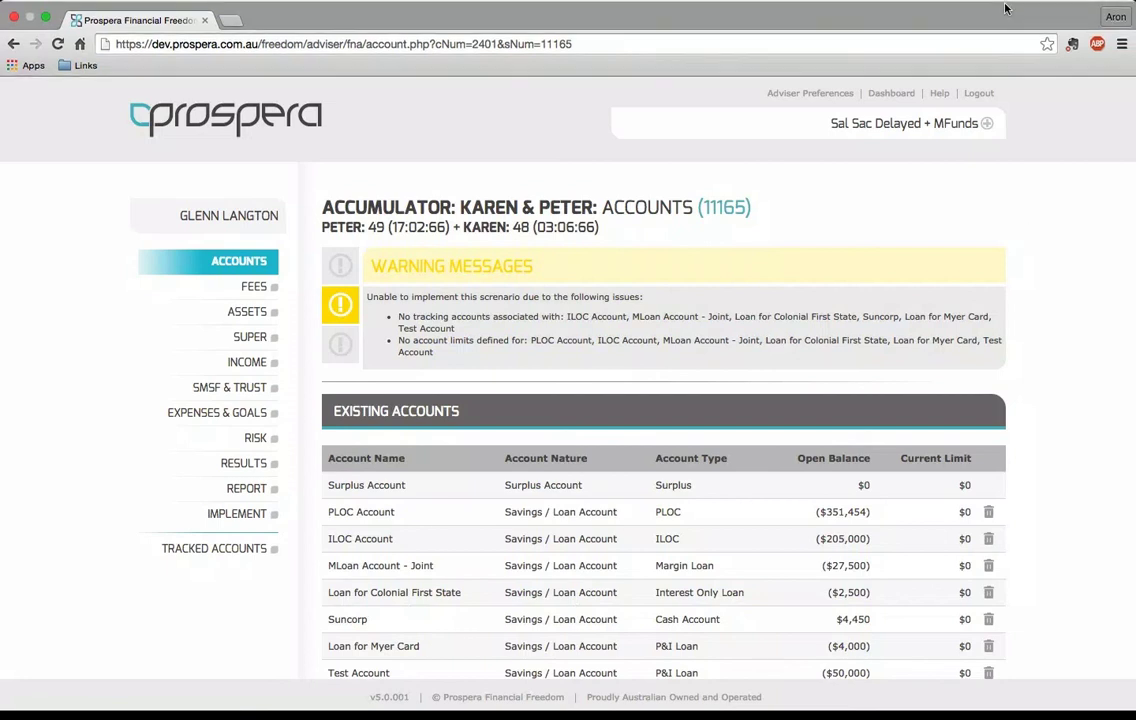
- Take the browser window out of full-screen mode and switch to Infoshare
{"action": "mouse_move", "coordinate": [1004, 2]}
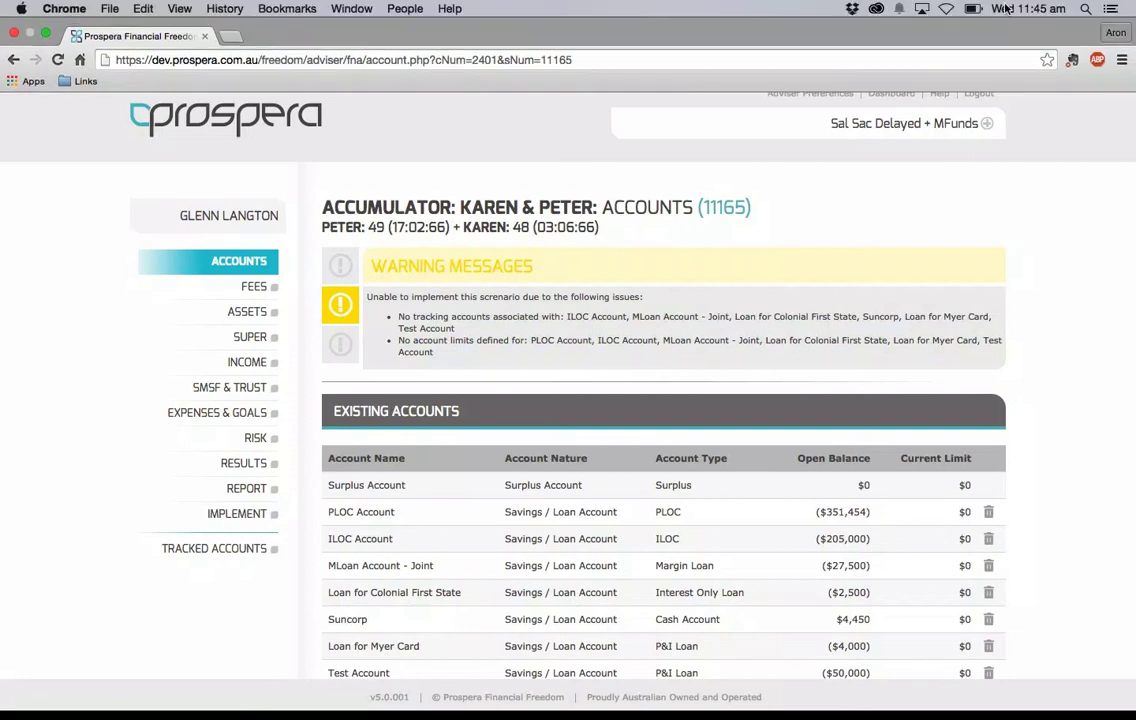
{"action": "left_click", "coordinate": [45, 33]}
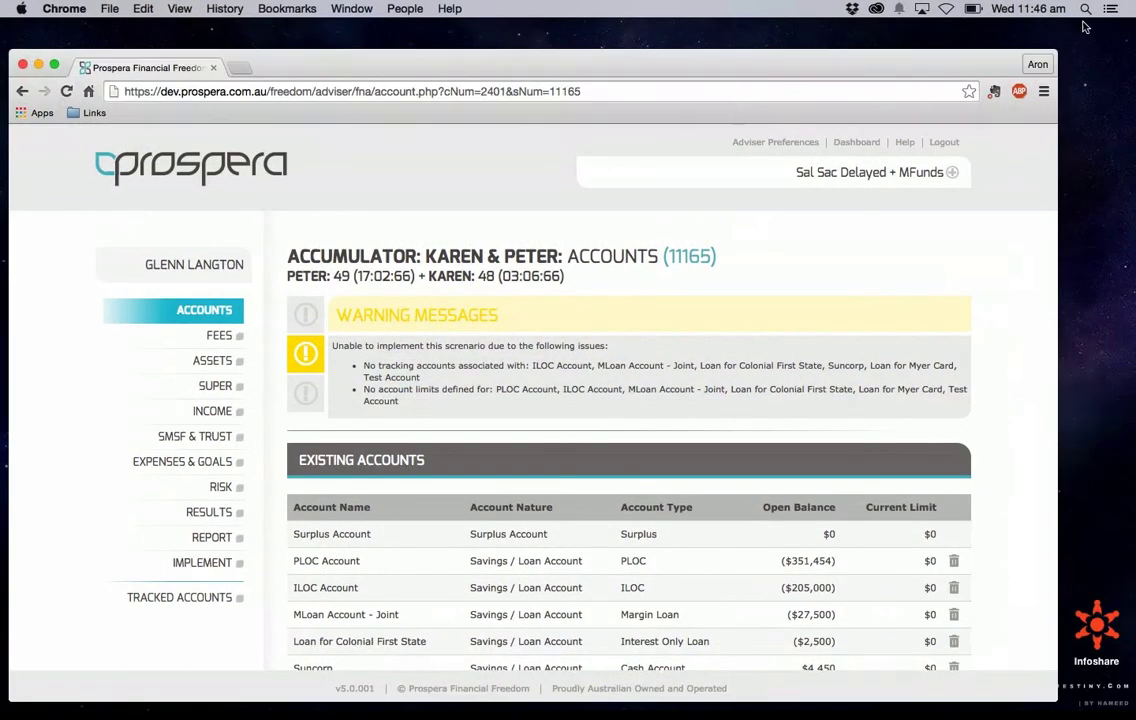
{"action": "left_click", "coordinate": [1084, 23]}
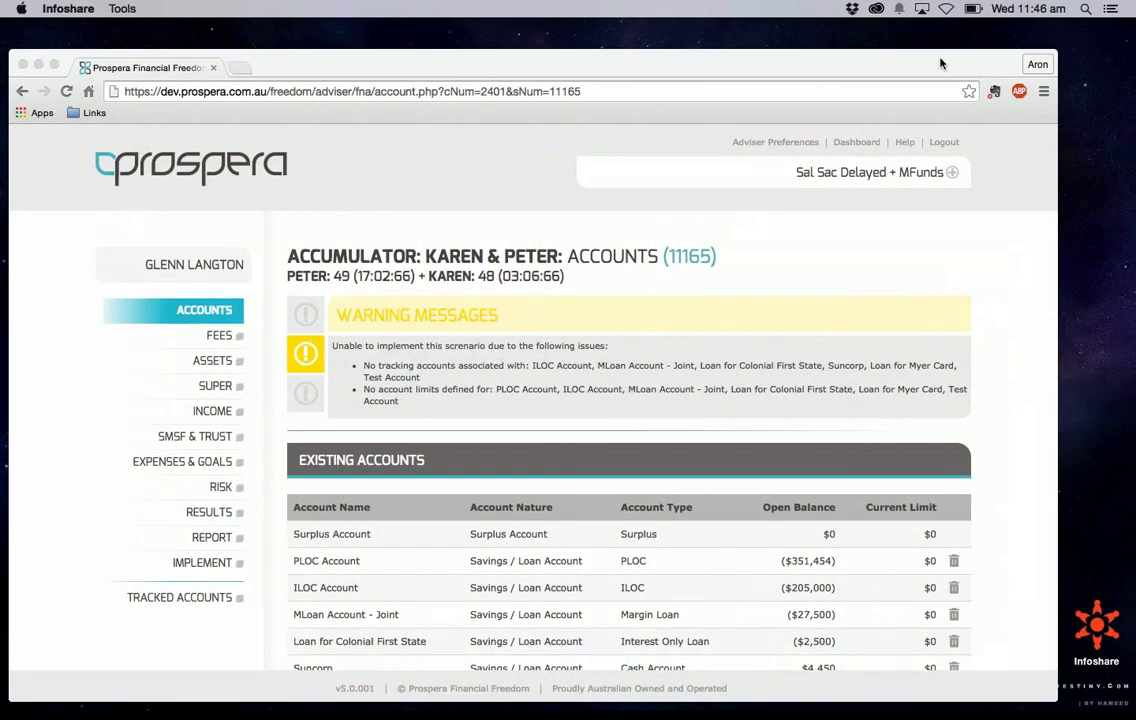